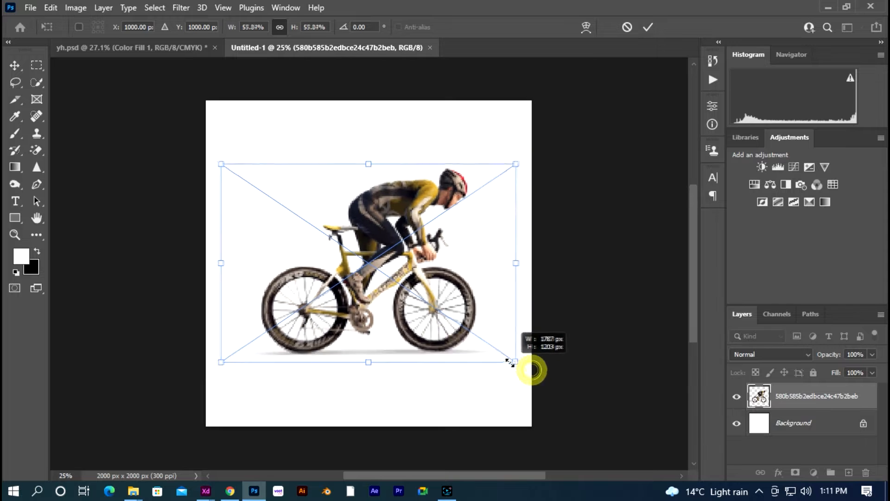
Step: Place the cyclist image in the middle of the canvas and scale it down to about 52.7%
left_click(574, 346)
scroll(411, 271, "up", 1)
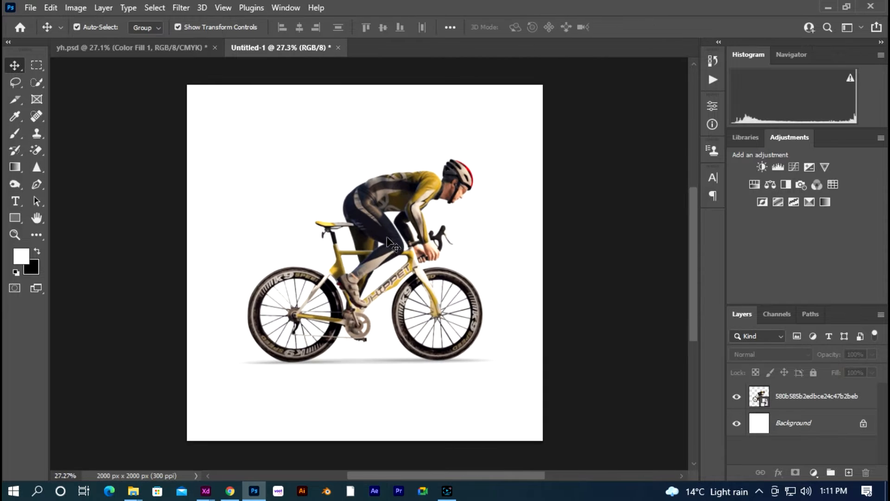
left_click_drag(380, 239, 380, 238)
left_click_drag(526, 368, 513, 363)
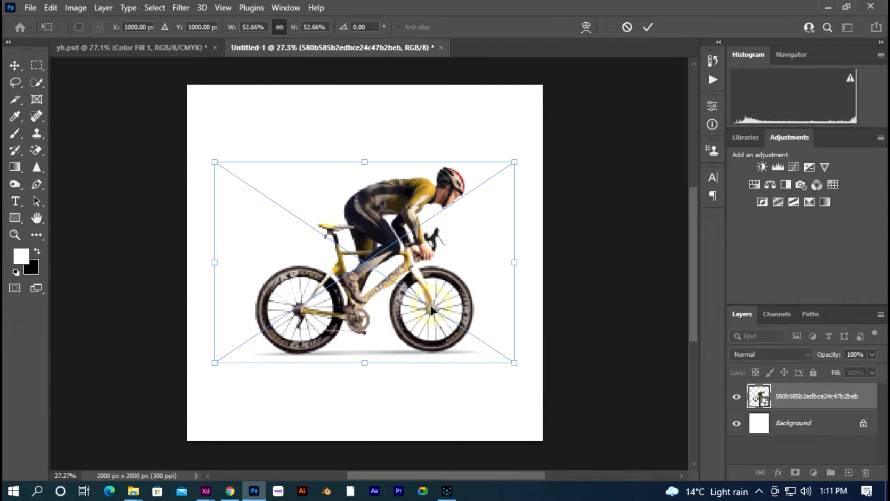
key("Return")
Step: Add a Solid Color fill layer in #00334e directly above the Background layer
left_click(782, 423)
left_click(814, 473)
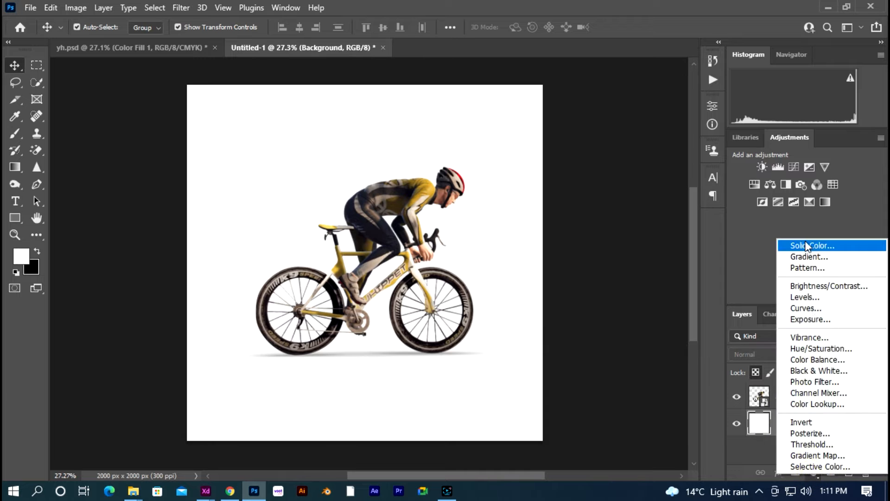
left_click(809, 246)
type("00334e")
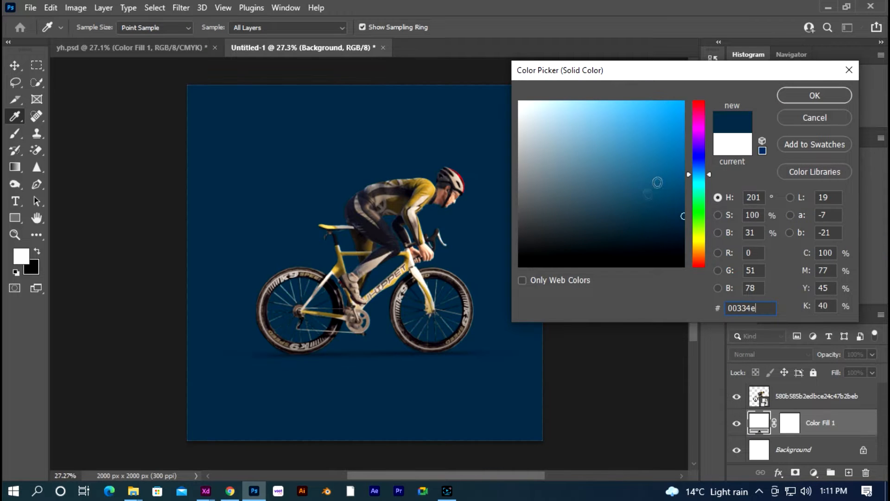
left_click(815, 95)
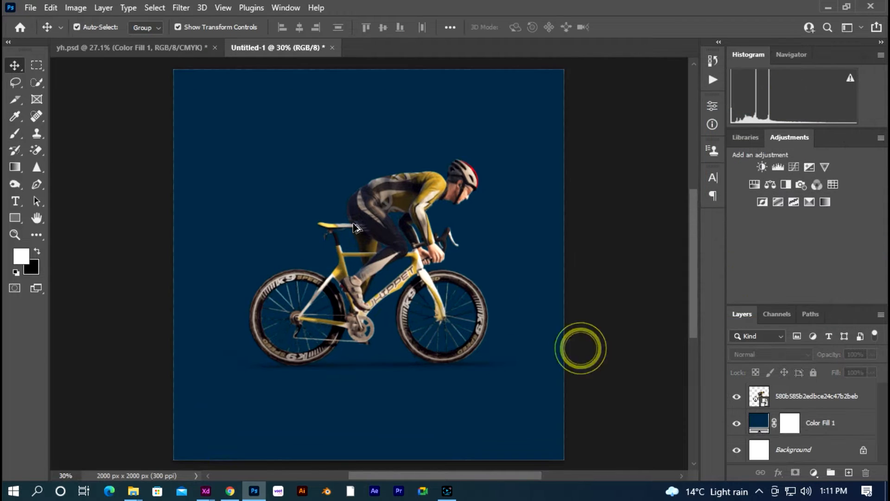
Step: Move the cyclist slightly left and apply Levels to it, raising the black input and lowering the white input for more contrast
left_click(381, 239)
left_click_drag(382, 239, 377, 243)
left_click(76, 7)
mouse_move(88, 40)
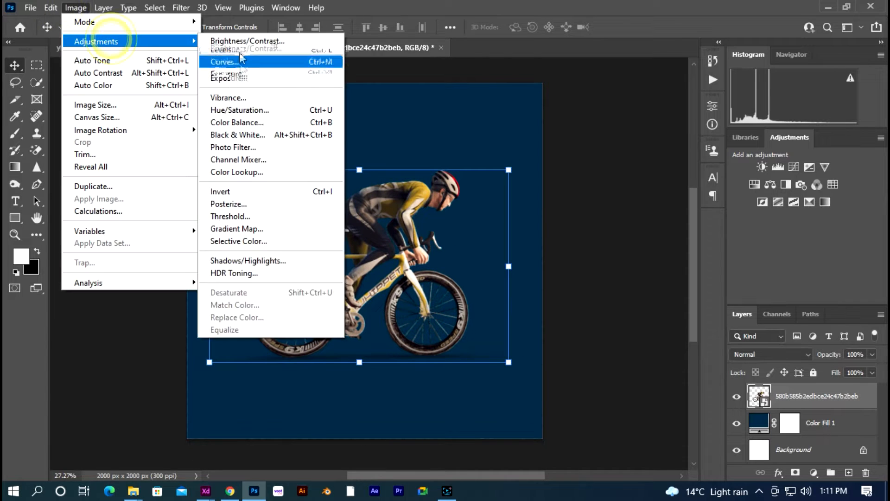
left_click(229, 52)
left_click_drag(633, 206, 624, 207)
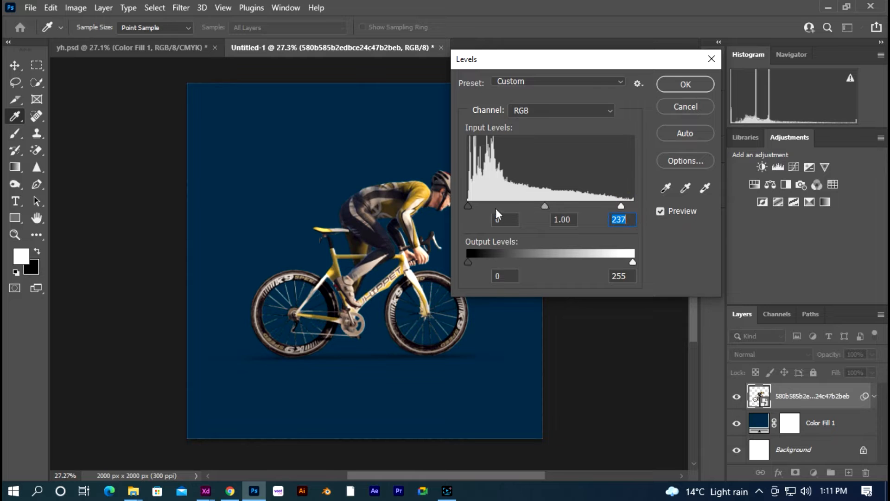
left_click_drag(469, 206, 474, 206)
left_click_drag(621, 206, 617, 206)
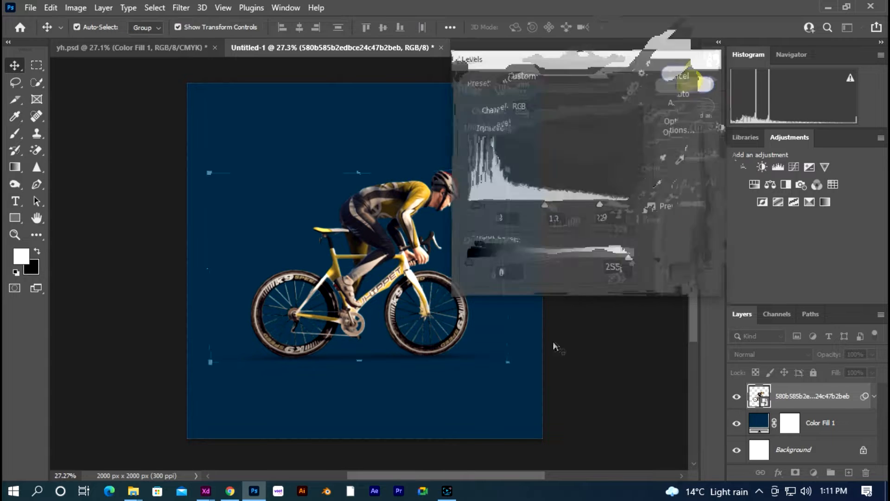
left_click(572, 358)
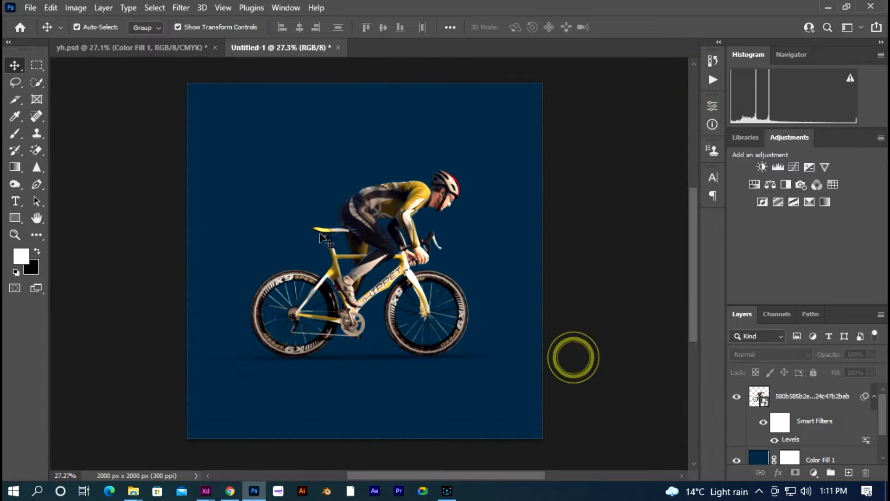
Step: Create a white-filled silhouette of the cyclist on a new layer beneath the cyclist and nudge it slightly to the left
left_click(343, 246)
key("ctrl+shift+n")
key("alt+BackSpace")
key("ctrl+bracketleft")
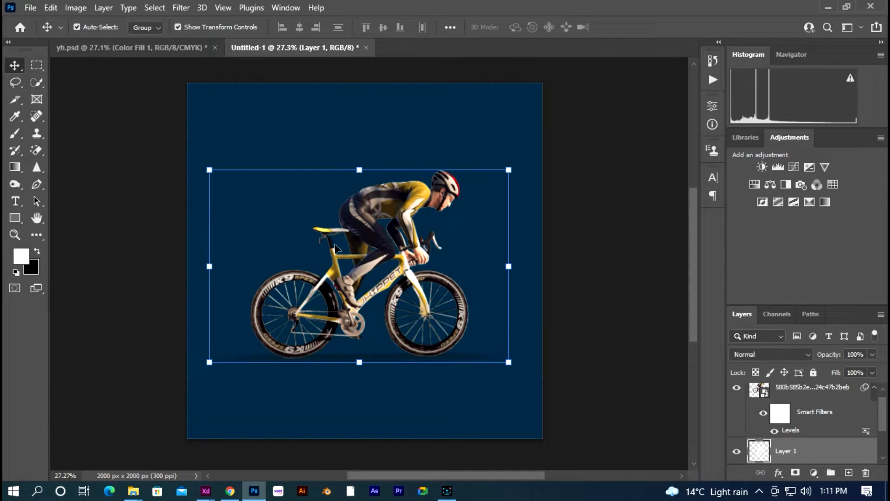
key("shift+Left")
key("shift+Left")
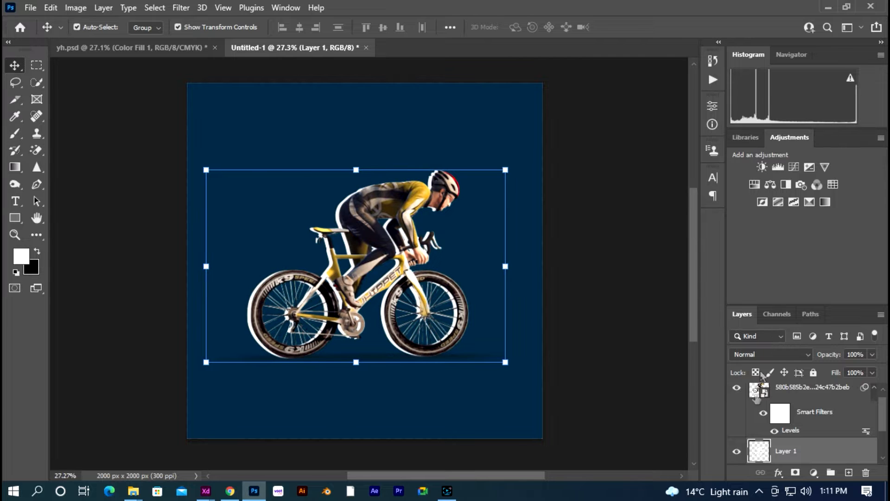
Step: Turn off the R channel in the white silhouette layer's blending options, leaving G and B enabled
left_click(779, 473)
left_click(815, 348)
left_click_drag(563, 83, 783, 88)
left_click(756, 195)
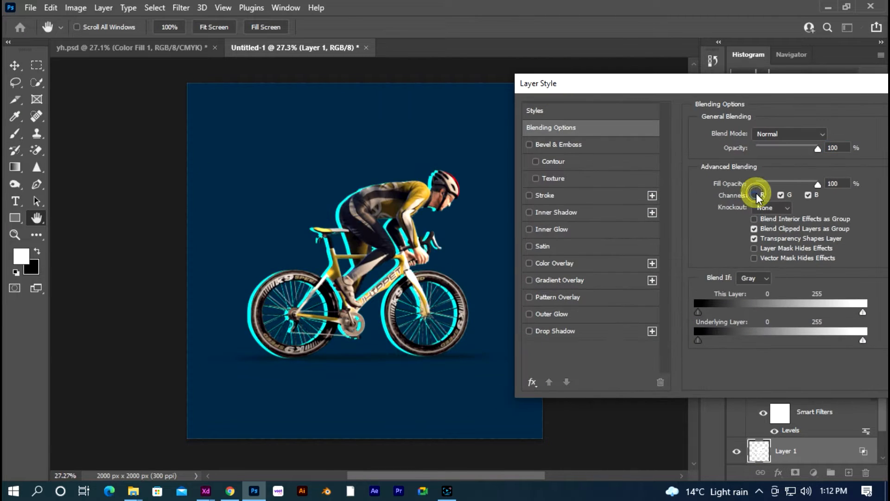
left_click_drag(704, 84, 619, 88)
left_click(868, 117)
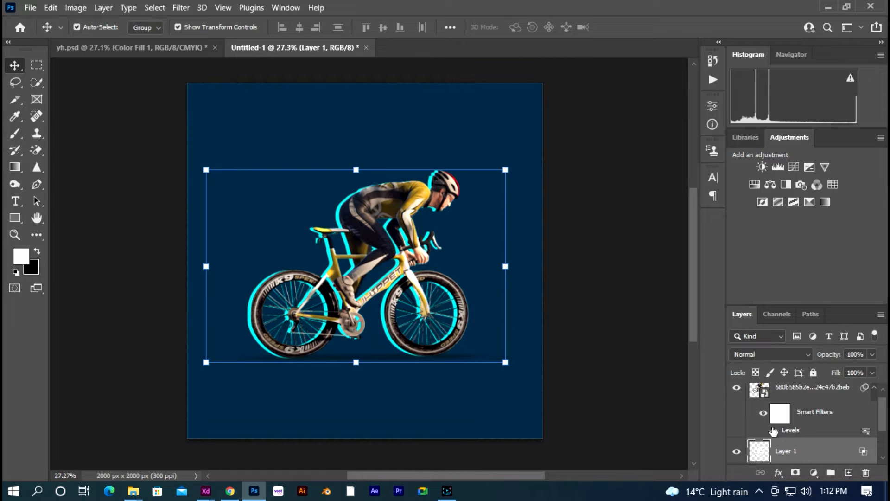
Step: Duplicate the cyan silhouette layer and nudge the copy right so that it extends slightly past the cyclist's front edge
left_click_drag(813, 452, 847, 473)
key("shift+Right")
key("shift+Right")
key("shift+Right")
key("shift+Right")
key("shift+Right")
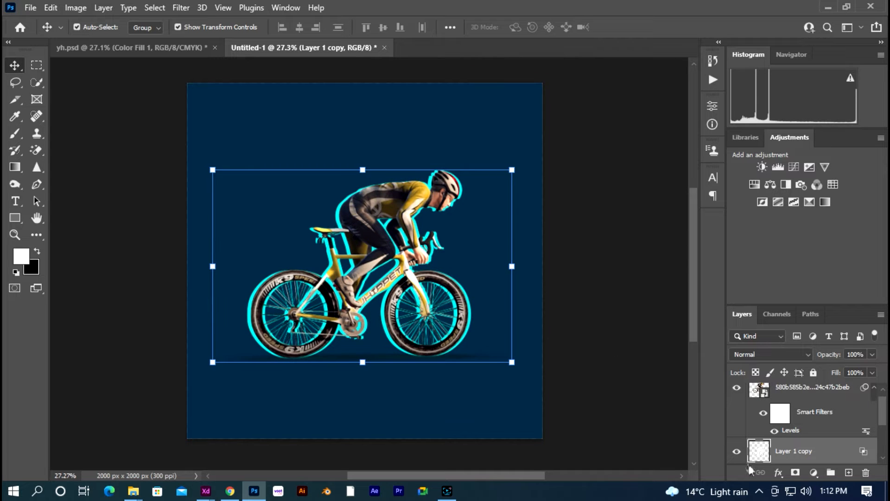
Step: Set the Layer 1 copy's blending channels to R only, with G and B turned off
left_click(778, 472)
left_click(807, 346)
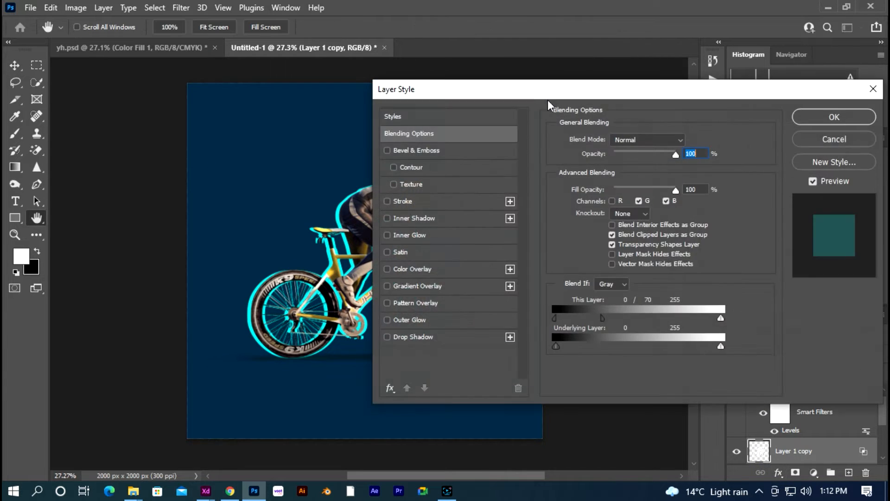
left_click_drag(547, 97, 666, 85)
left_click(758, 190)
left_click(759, 190)
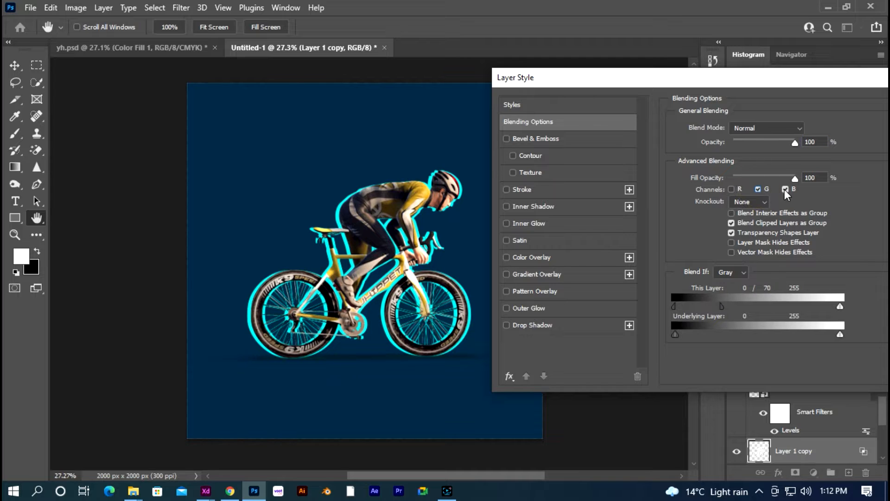
left_click(731, 189)
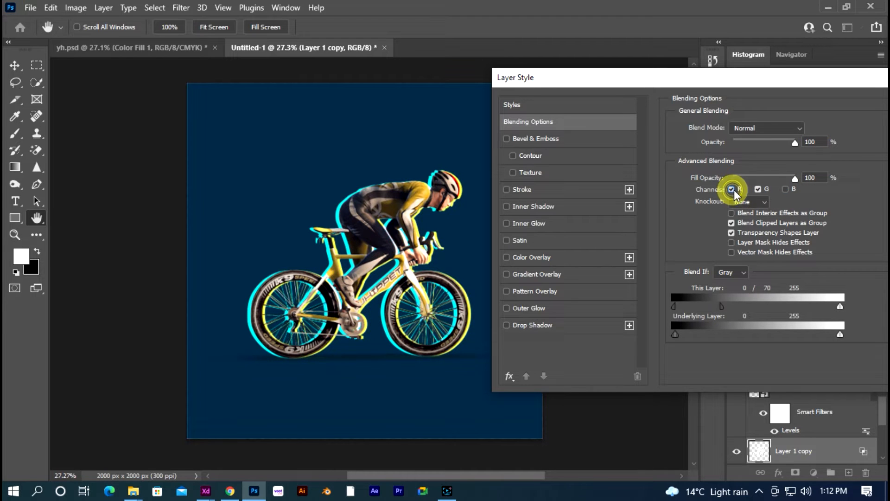
left_click(758, 189)
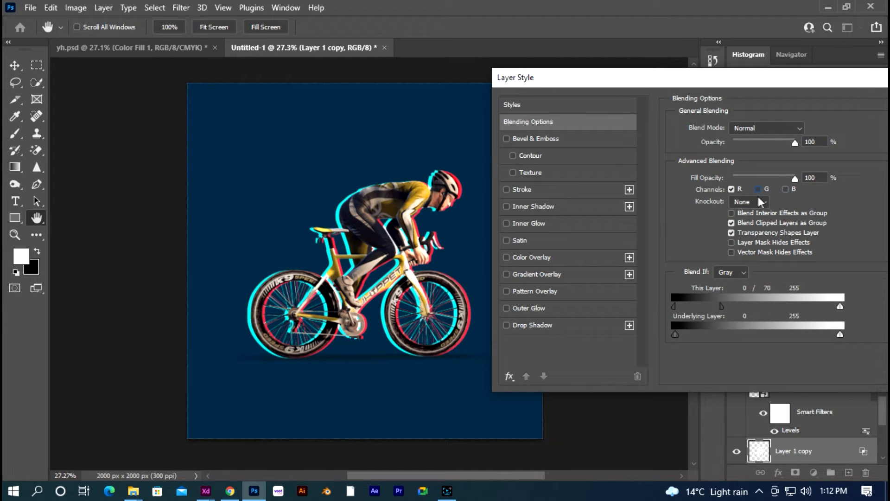
left_click_drag(734, 81, 612, 100)
left_click(808, 127)
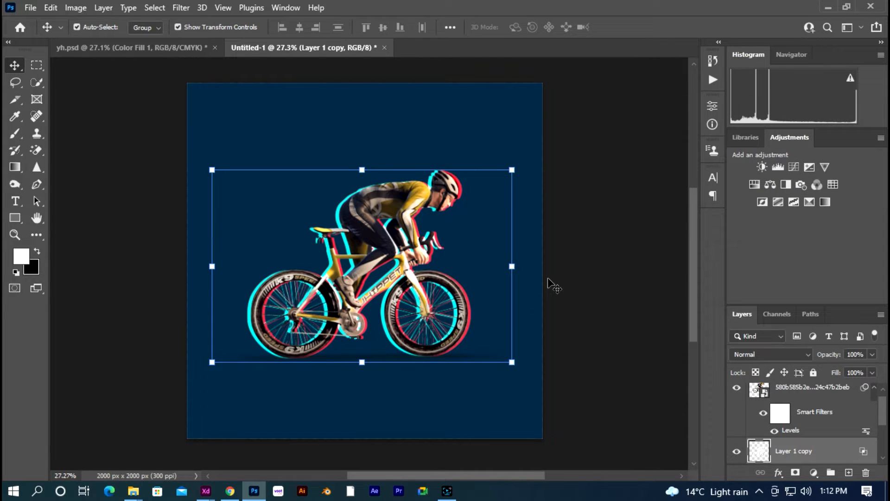
Step: Apply the Wind filter to Layer 1 copy using the Blast method, direction From the Right
left_click(181, 8)
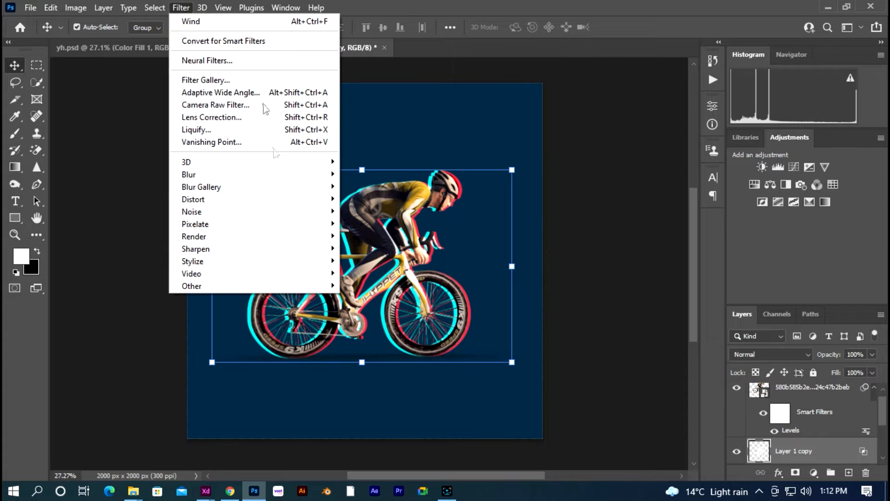
mouse_move(215, 262)
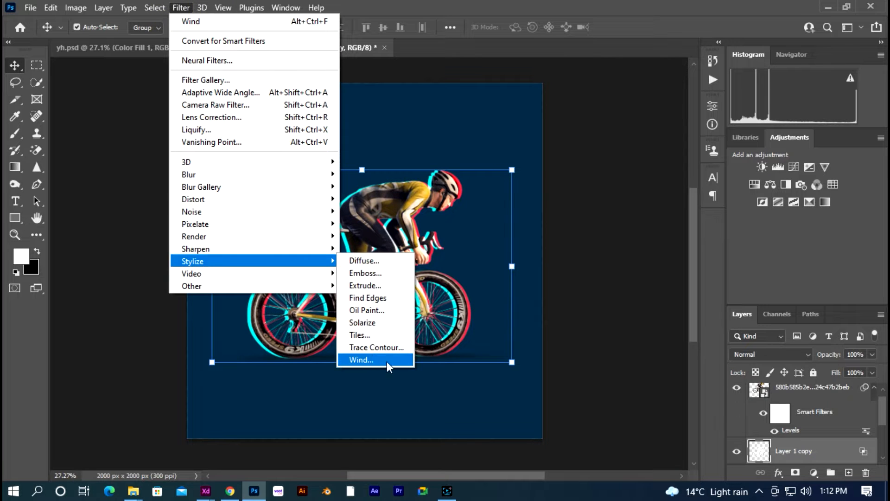
left_click(371, 360)
left_click_drag(576, 82, 654, 67)
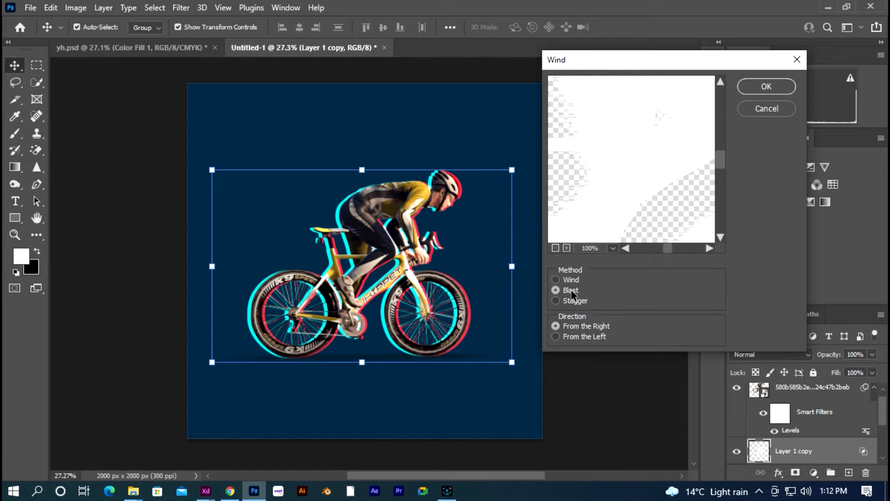
left_click(767, 86)
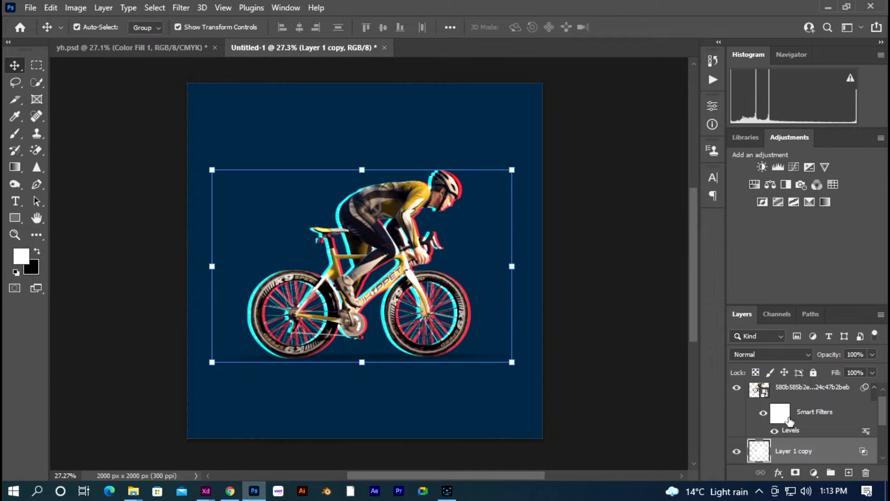
Step: Apply the Wind filter to the cyan silhouette on Layer 1, keeping the filter's current settings
scroll(790, 420, "down", 2)
scroll(793, 422, "up", 2)
scroll(797, 418, "down", 2)
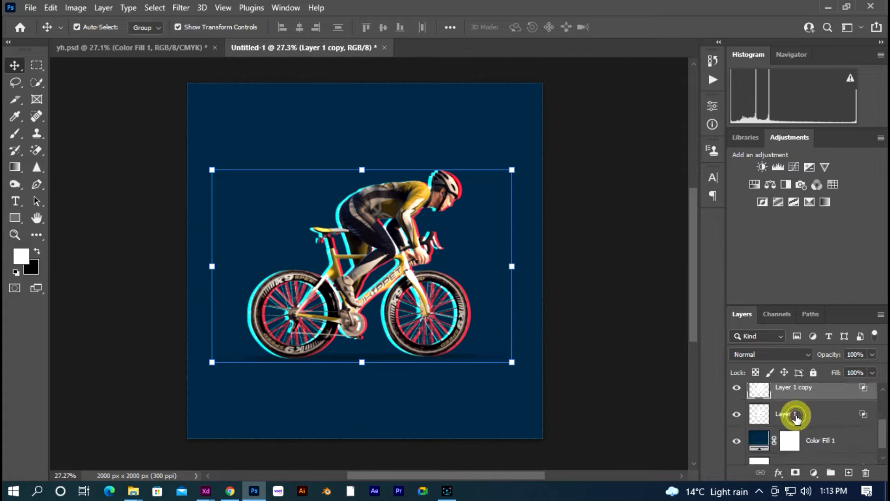
left_click(796, 416)
left_click(181, 7)
mouse_move(236, 269)
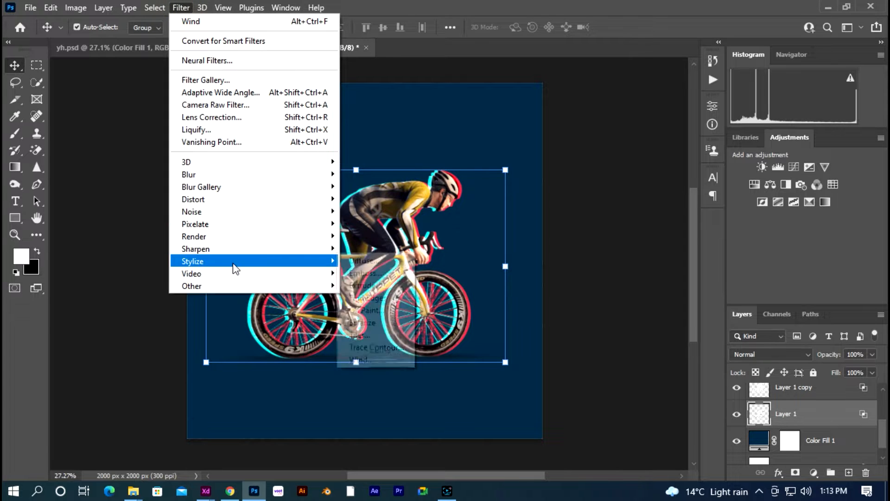
left_click(359, 361)
left_click(752, 95)
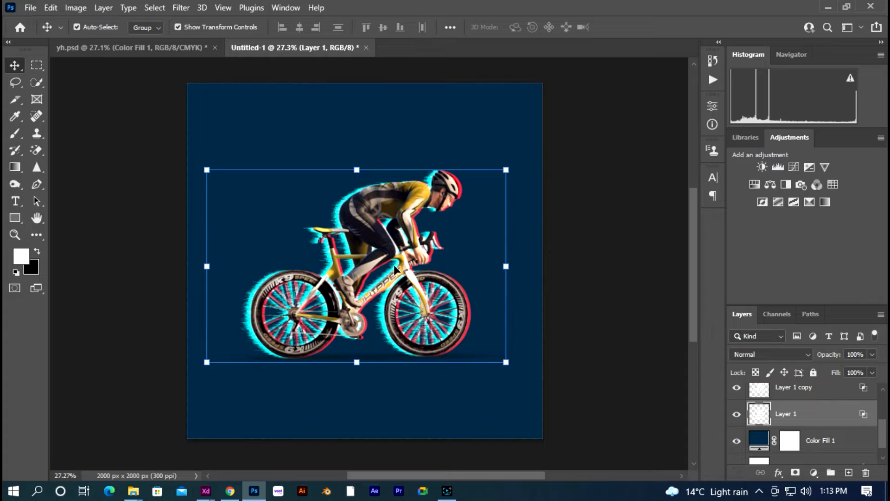
Step: Hide the cyclist layer temporarily to inspect the red and cyan silhouettes, and show it again
scroll(448, 235, "up", 3)
left_click(380, 190)
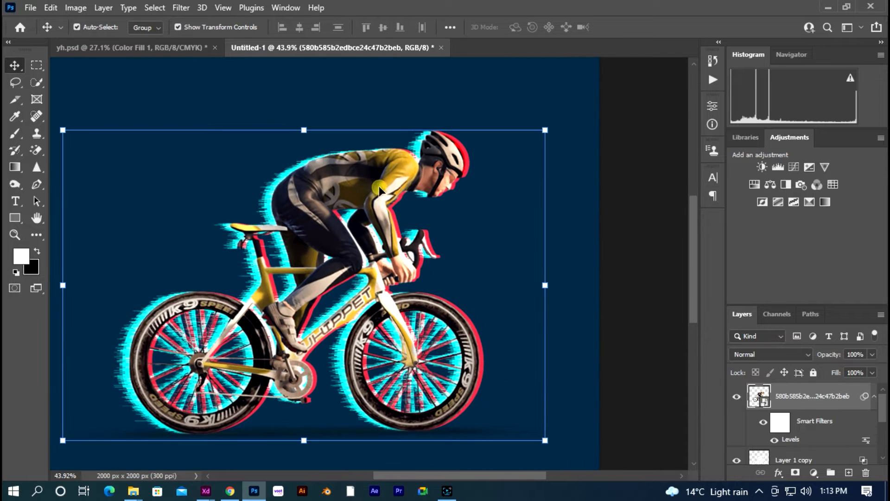
left_click(737, 397)
scroll(635, 319, "down", 2)
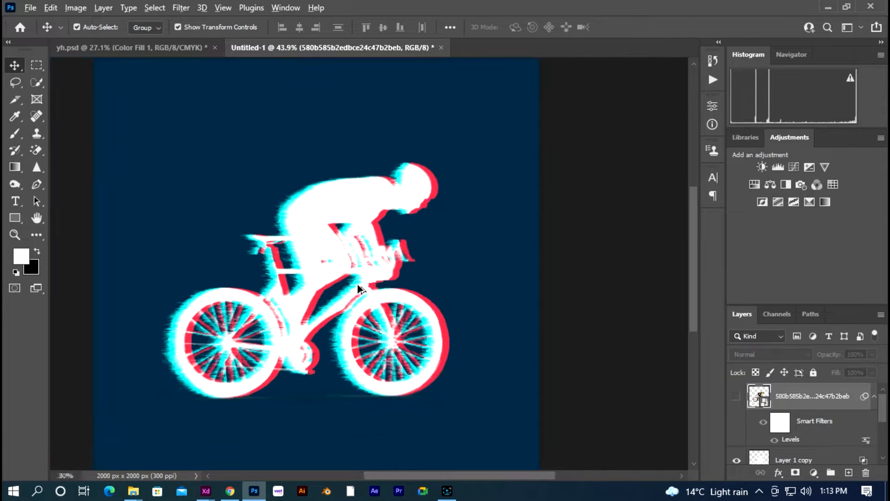
left_click(737, 397)
scroll(344, 218, "up", 1)
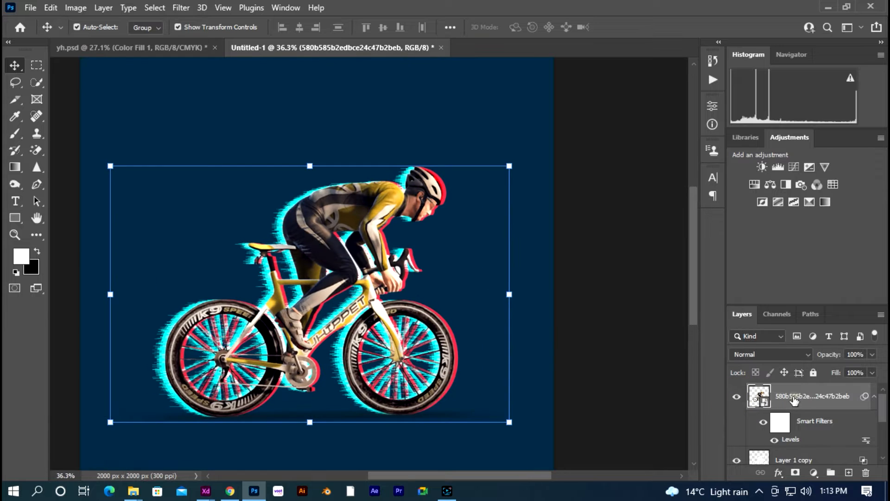
Step: Add a Black & White adjustment layer above the cyclist and clip it to the cyclist layer only
left_click(814, 472)
left_click(814, 370)
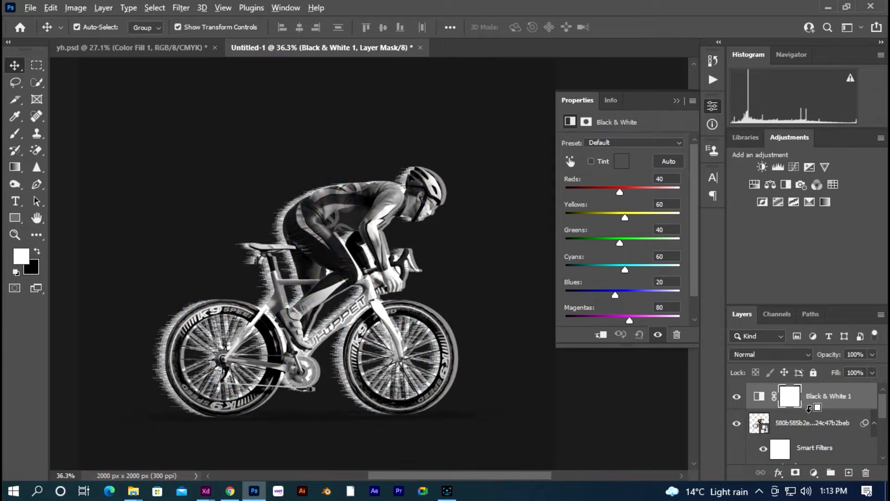
key("ctrl+alt+g")
scroll(542, 373, "down", 1)
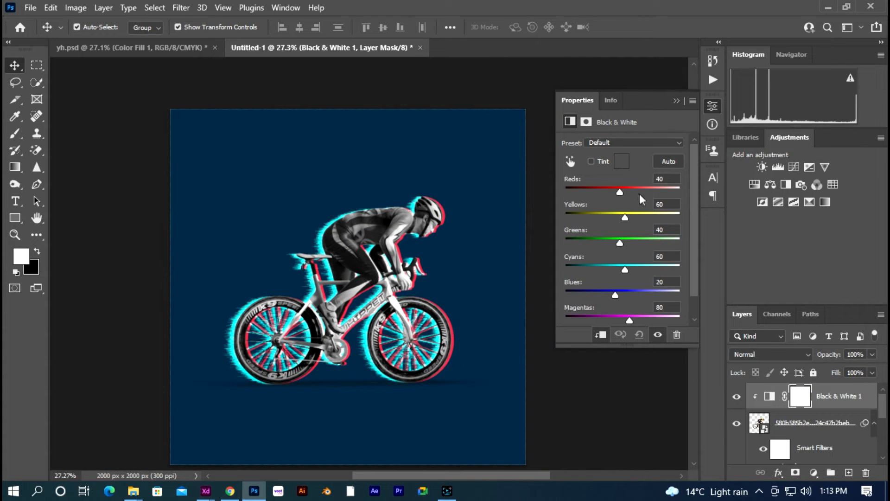
Step: Adjust the Black & White mix to Yellows 22, Greens -24, Blues -103 and Magentas -47, and raise Reds
left_click_drag(620, 192, 606, 241)
left_click_drag(616, 295, 594, 293)
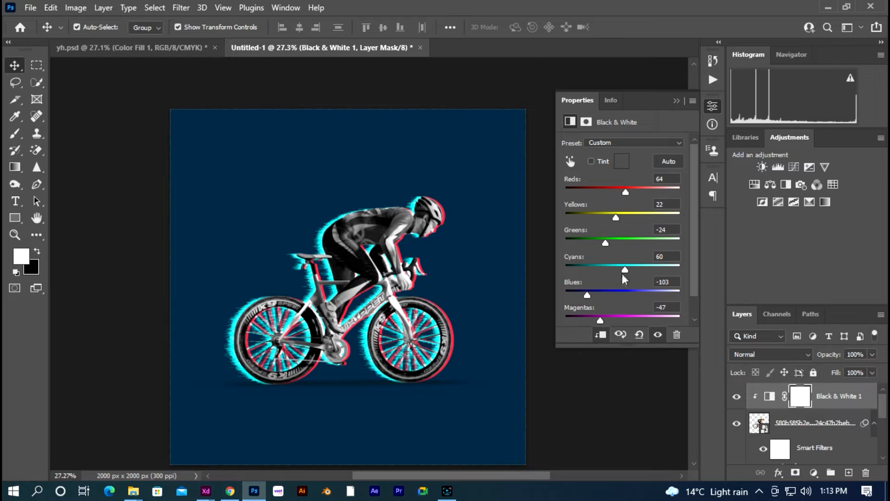
left_click_drag(626, 192, 639, 191)
left_click(676, 101)
scroll(333, 271, "up", 3)
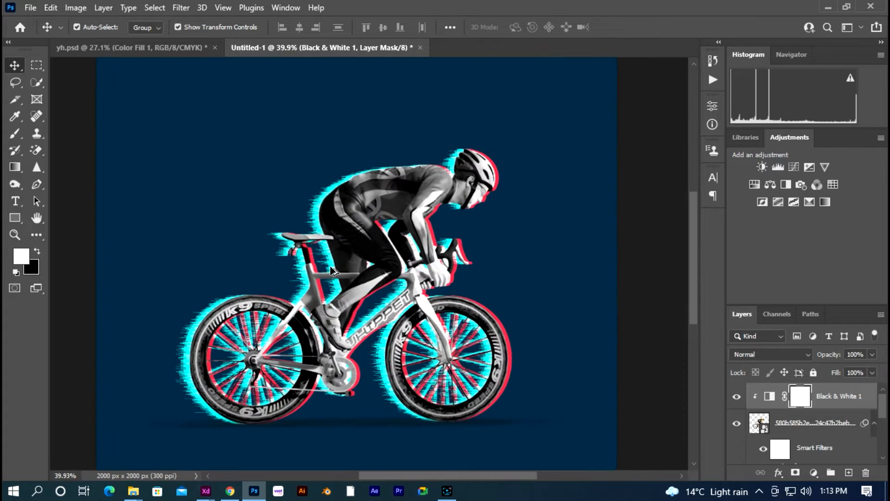
Step: Duplicate the cyclist smart object layer together with its Levels smart filter
left_click(806, 427)
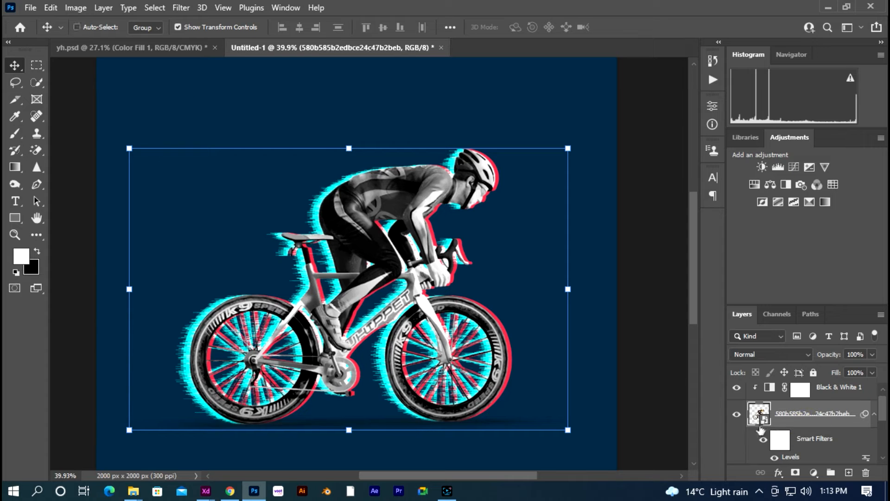
key("ctrl+j")
scroll(777, 422, "down", 1)
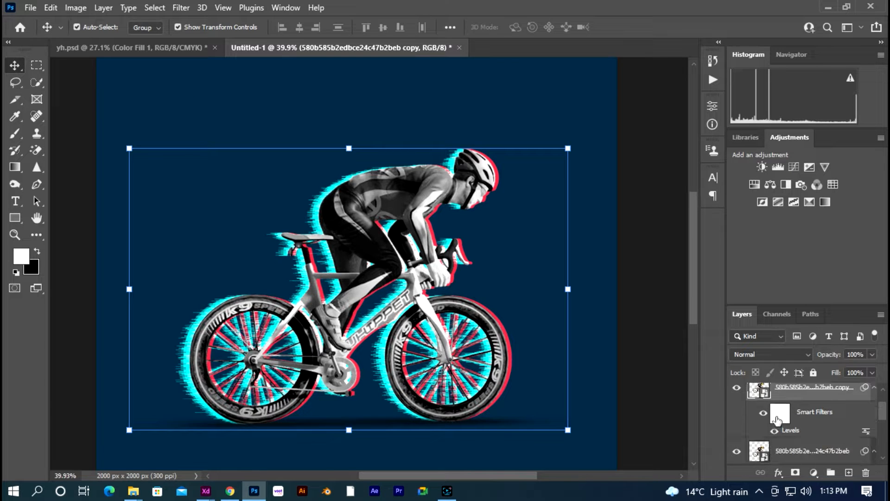
Step: Apply a Wind filter to the duplicated cyclist layer with the Blast method and direction From the Right
left_click(181, 7)
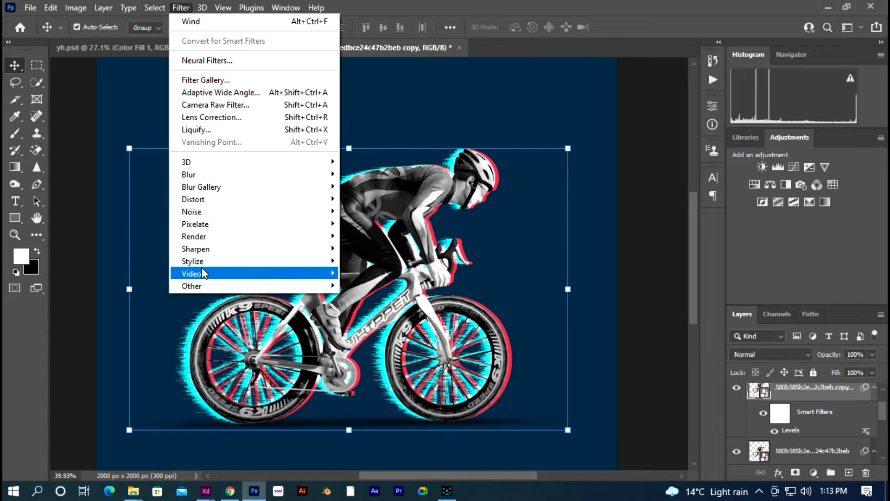
mouse_move(206, 272)
left_click(371, 357)
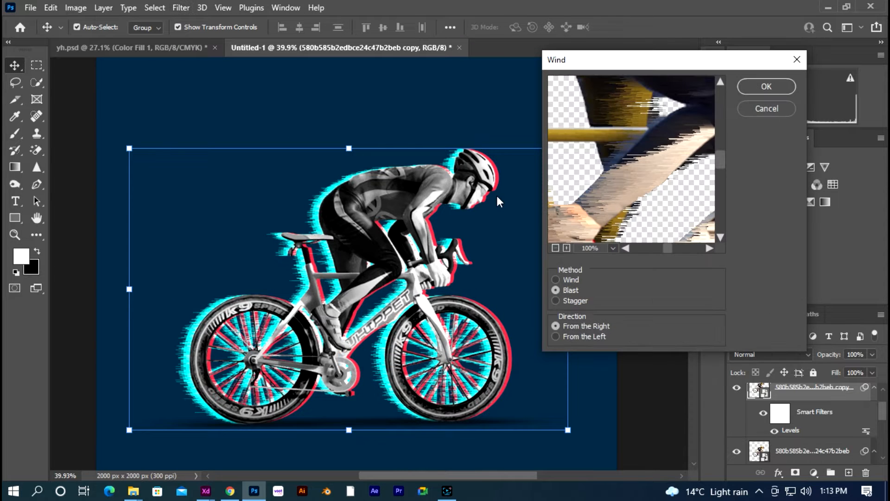
left_click(766, 86)
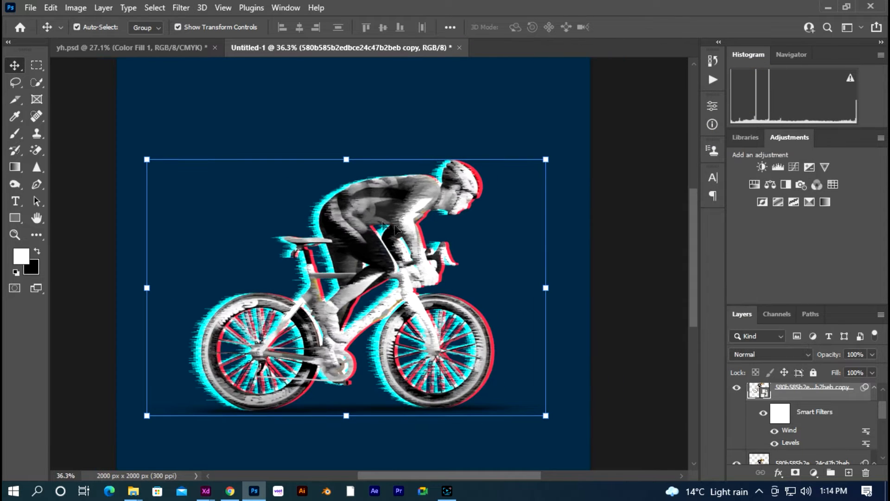
Step: Group the wind-filtered cyclist copy and the original cyclist layer together
scroll(385, 247, "down", 1)
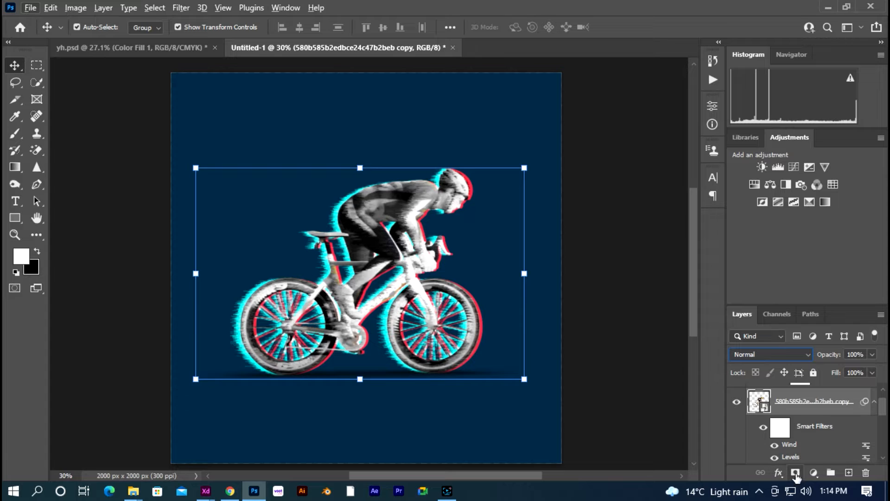
scroll(818, 416, "up", 1)
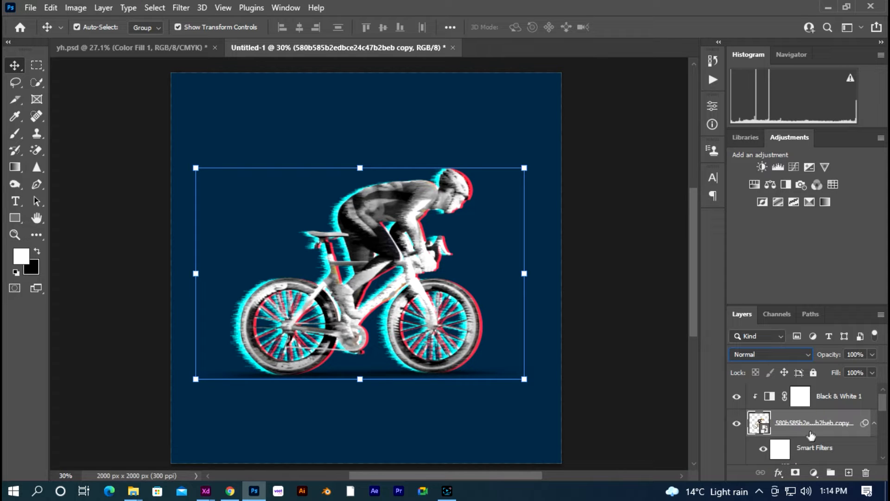
scroll(806, 452, "down", 2)
left_click(799, 446, "shift")
key("ctrl+g")
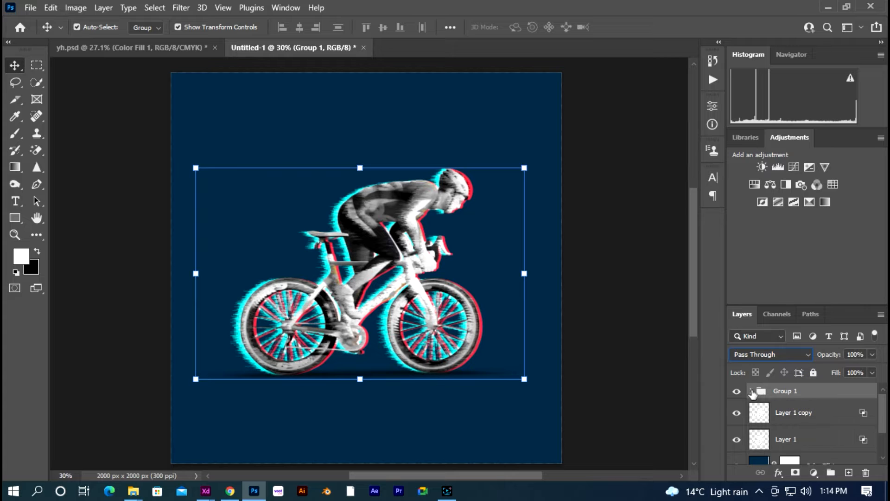
Step: Place the Black & White adjustment layer above Group 1 and clip it to the group
left_click(752, 391)
left_click(795, 420)
left_click_drag(765, 412, 763, 386)
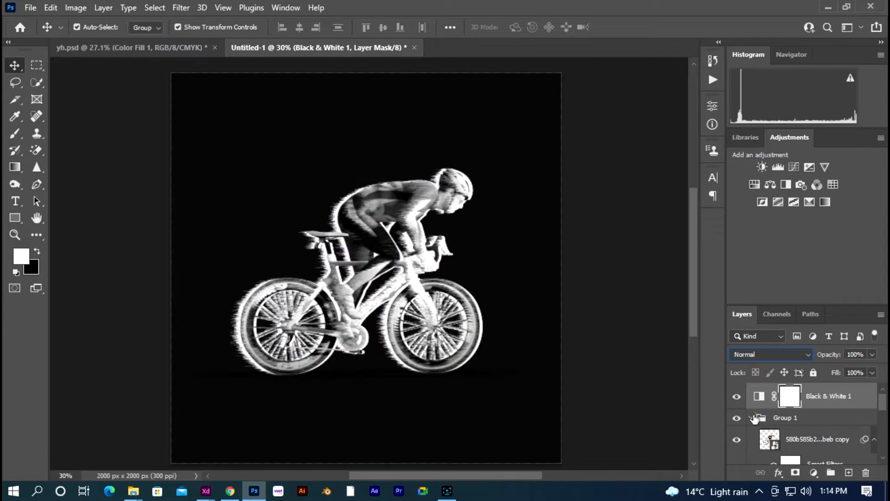
left_click(751, 417)
left_click(819, 409, "alt")
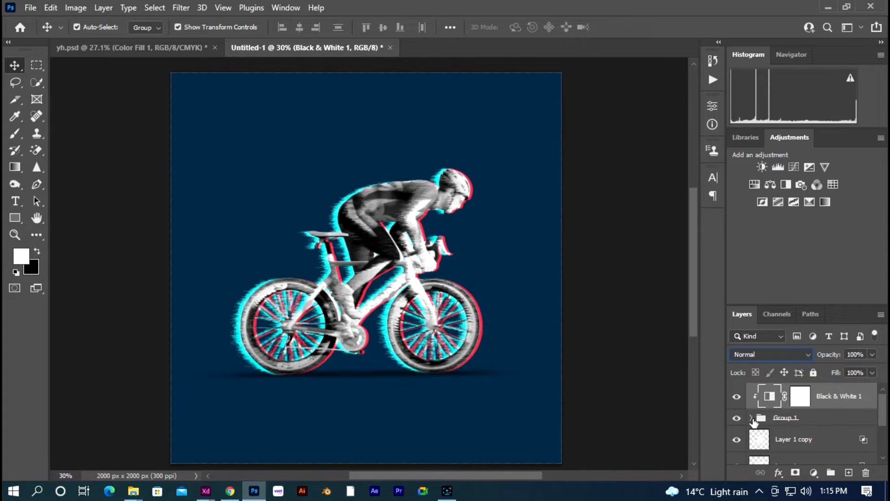
Step: Compare the image with and without the wind-filtered cyclist copy, and add a layer mask to that copy
left_click(751, 417)
left_click(805, 439)
left_click(736, 401)
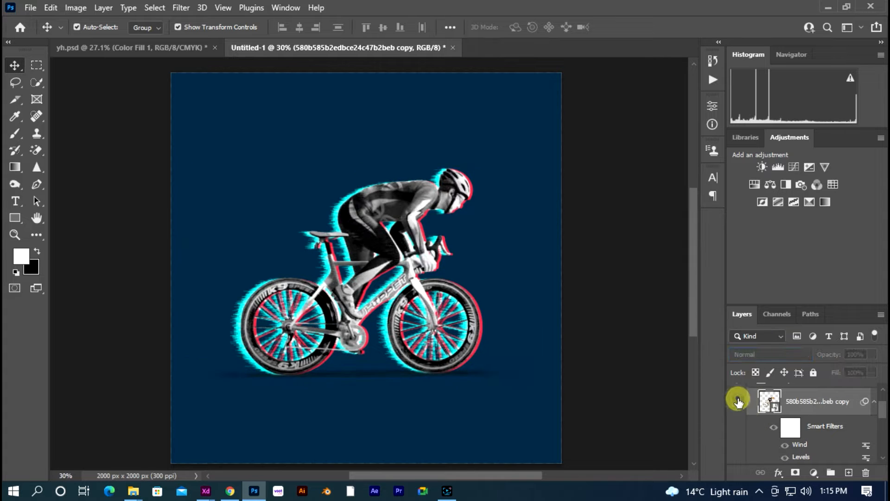
left_click(737, 402)
left_click(796, 472)
Step: Paint black on the copy's mask with a soft brush to clear the wind streaks from the face, arms and hands
scroll(461, 185, "up", 4)
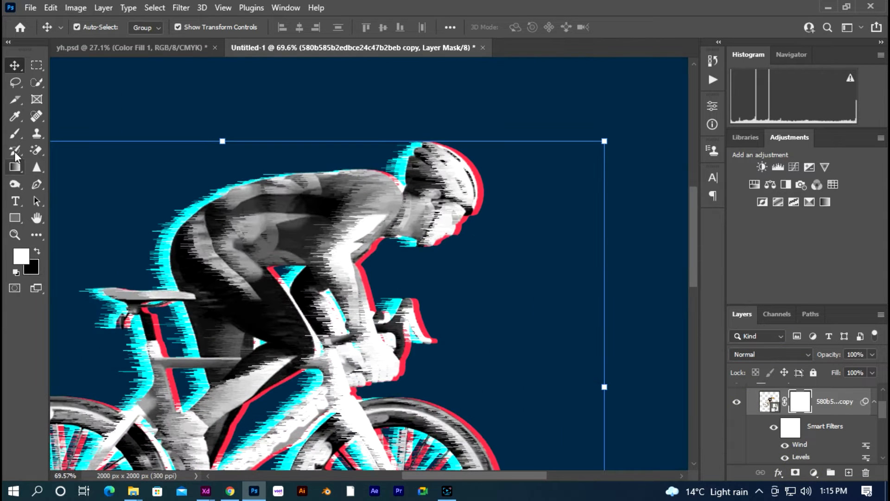
left_click(15, 134)
left_click(36, 251)
left_click_drag(455, 215, 472, 211)
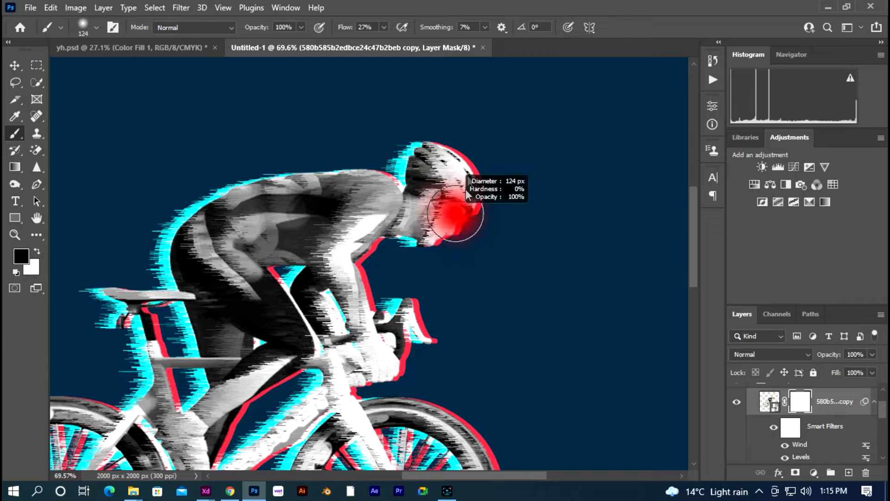
mouse_move(484, 155)
left_mouse_down()
mouse_move(487, 196)
mouse_move(447, 241)
mouse_move(461, 229)
mouse_move(443, 234)
mouse_move(459, 197)
mouse_move(490, 187)
left_mouse_up()
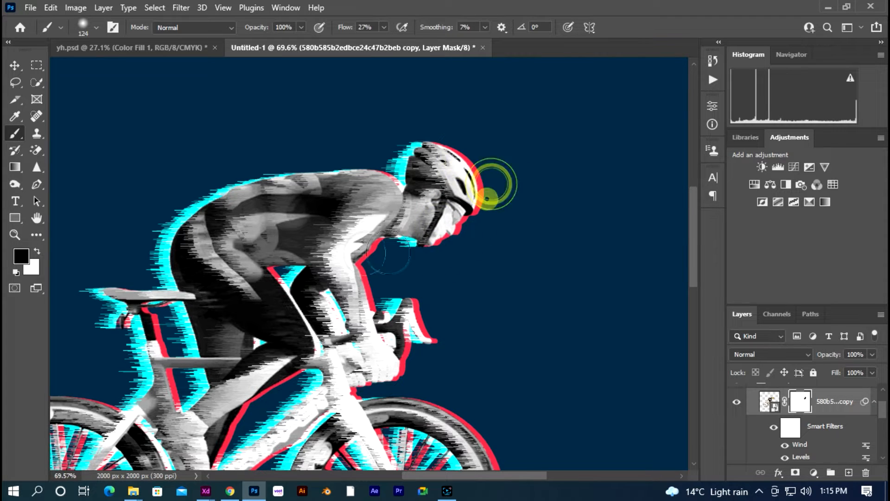
mouse_move(382, 232)
left_mouse_down()
mouse_move(345, 267)
mouse_move(365, 241)
mouse_move(328, 269)
mouse_move(354, 274)
mouse_move(394, 362)
mouse_move(386, 348)
mouse_move(425, 334)
mouse_move(418, 306)
mouse_move(420, 334)
mouse_move(437, 360)
mouse_move(414, 344)
mouse_move(402, 379)
left_mouse_up()
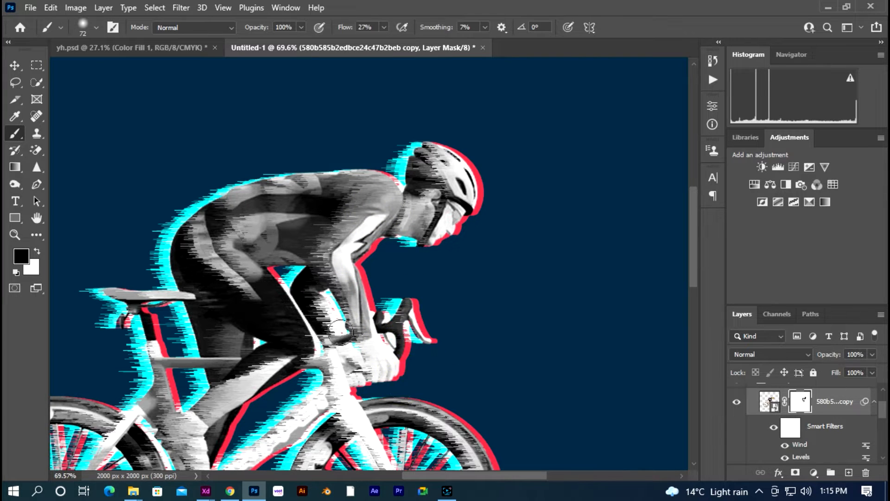
mouse_move(325, 299)
left_mouse_down()
mouse_move(364, 372)
mouse_move(349, 350)
left_mouse_up()
Step: Paint black on the mask over the lower leg, the frame's lettered tube and the front fork
scroll(406, 315, "down", 3)
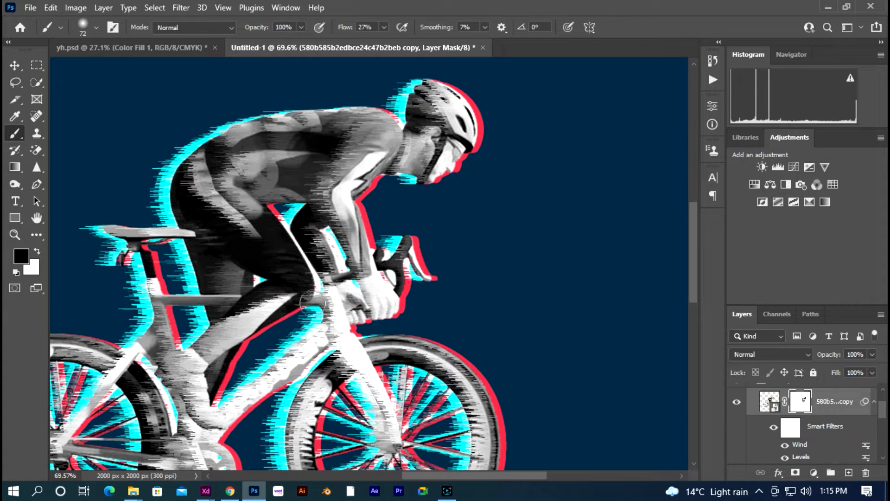
mouse_move(210, 391)
left_mouse_down()
mouse_move(227, 422)
mouse_move(236, 376)
left_mouse_up()
left_click_drag(260, 404, 307, 363)
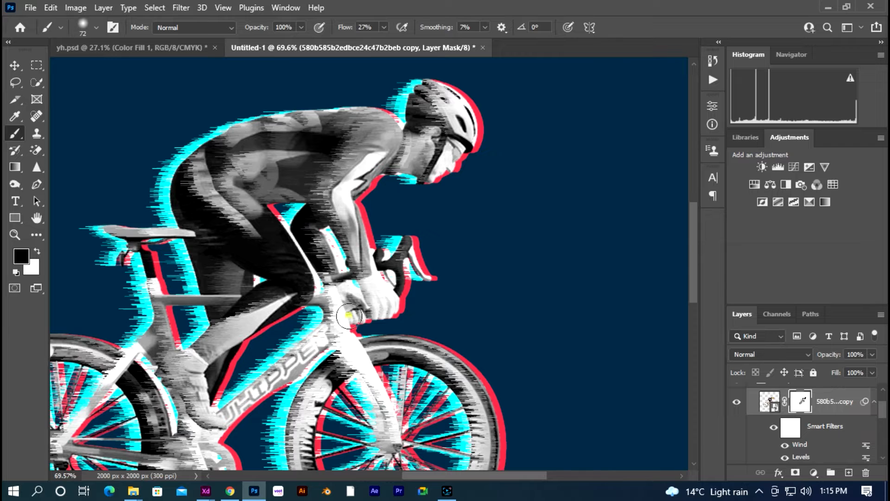
left_click_drag(349, 316, 401, 431)
Step: Set the brush to 129 px and 48% flow, and mask the wind streaks along the front wheel's outer tyre
scroll(479, 327, "down", 3)
scroll(473, 352, "down", 1)
left_click_drag(461, 305, 482, 304)
mouse_move(443, 278)
left_mouse_down()
mouse_move(500, 337)
mouse_move(518, 377)
left_mouse_up()
type("48")
key("Return")
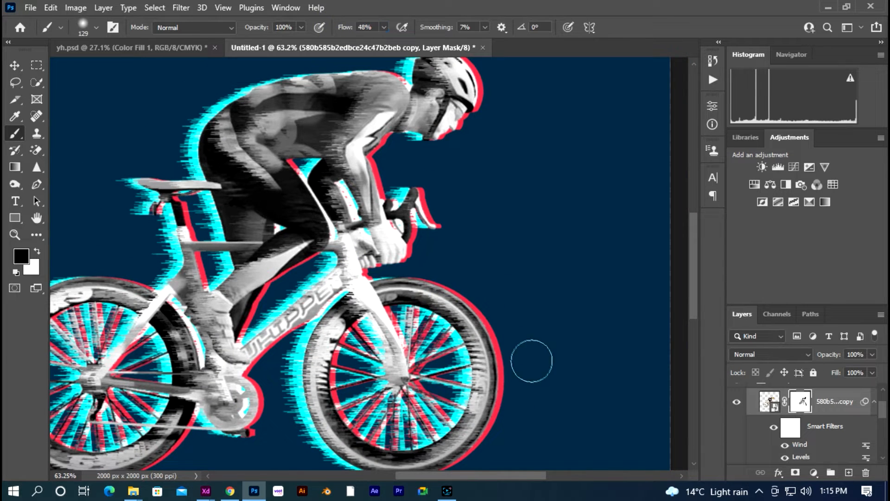
scroll(511, 377, "down", 3)
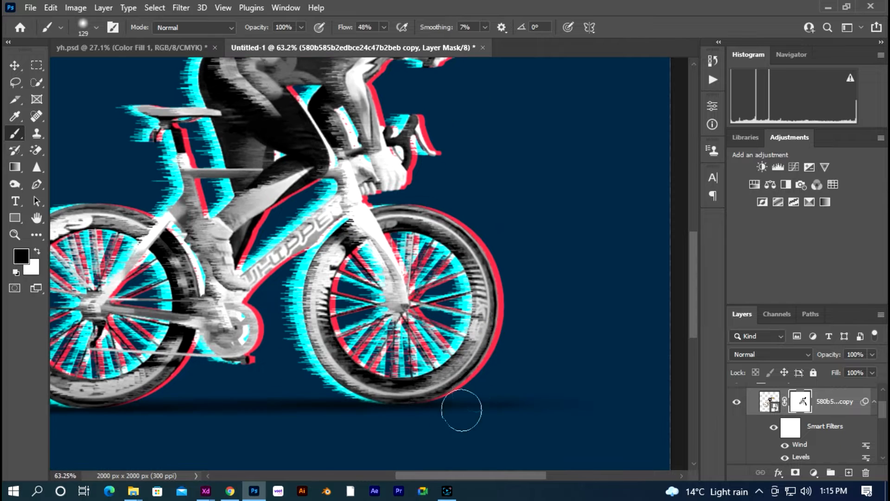
left_click_drag(459, 408, 490, 327)
left_click_drag(437, 211, 474, 244)
left_click_drag(470, 222, 499, 261)
scroll(506, 361, "down", 2)
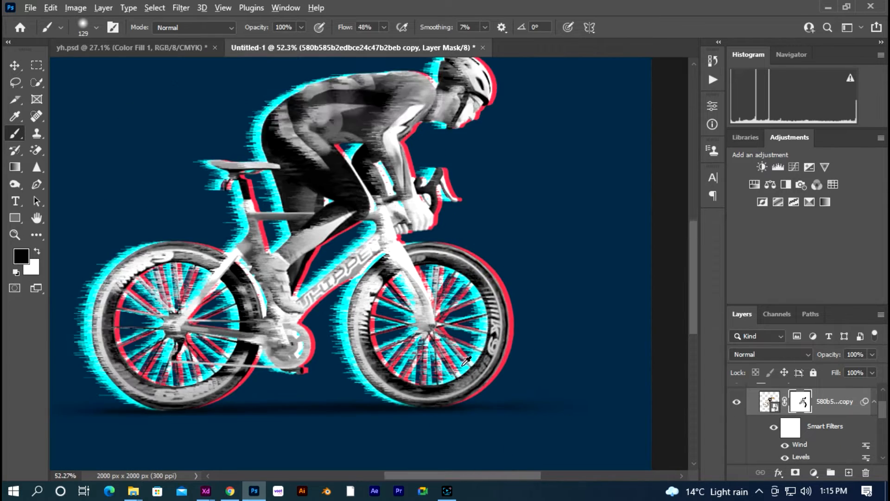
Step: Paint black on the mask over the crank, the rear tyre and the seat post, reducing the brush to 56 px
scroll(436, 349, "up", 3)
mouse_move(226, 230)
left_mouse_down()
mouse_move(259, 337)
mouse_move(252, 349)
mouse_move(239, 327)
left_mouse_up()
right_click(281, 285, "alt")
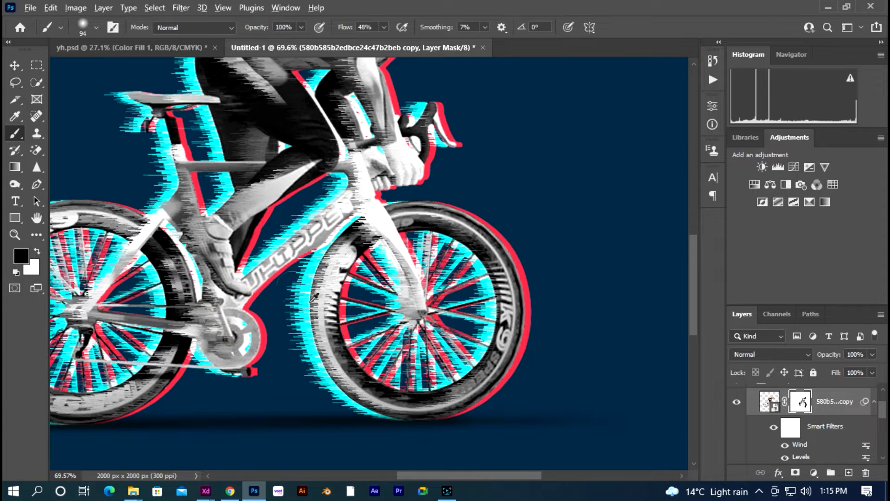
scroll(315, 306, "down", 2)
mouse_move(207, 358)
left_mouse_down()
mouse_move(151, 393)
mouse_move(122, 392)
left_mouse_up()
right_click(187, 246, "alt")
left_click_drag(200, 225, 134, 310)
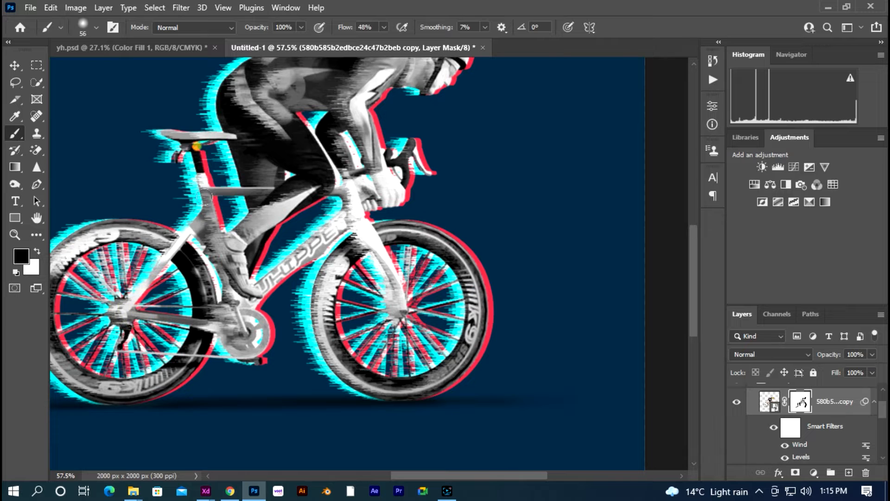
mouse_move(197, 147)
left_mouse_down()
mouse_move(204, 214)
mouse_move(239, 266)
left_mouse_up()
scroll(302, 274, "down", 3)
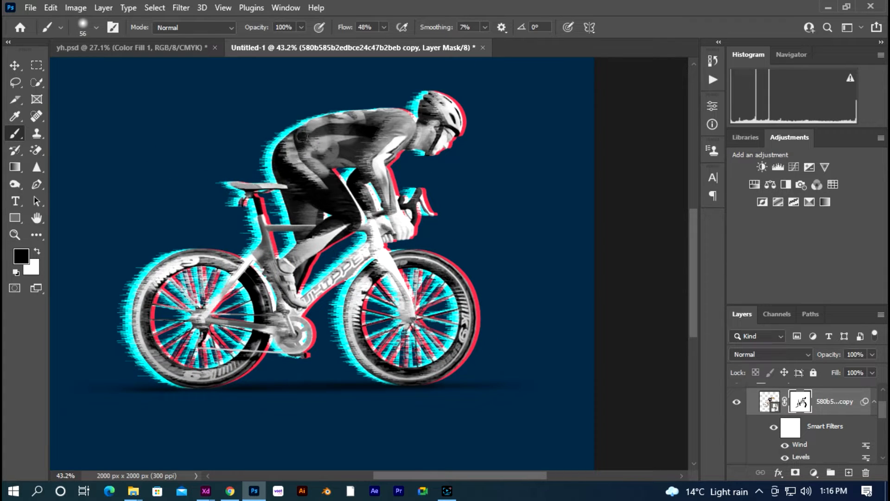
Step: Enlarge the brush to 130 px and touch up the mask over the head, arm and both wheels
right_click(444, 132, "alt")
left_click_drag(444, 133, 448, 103)
left_click_drag(387, 174, 392, 197)
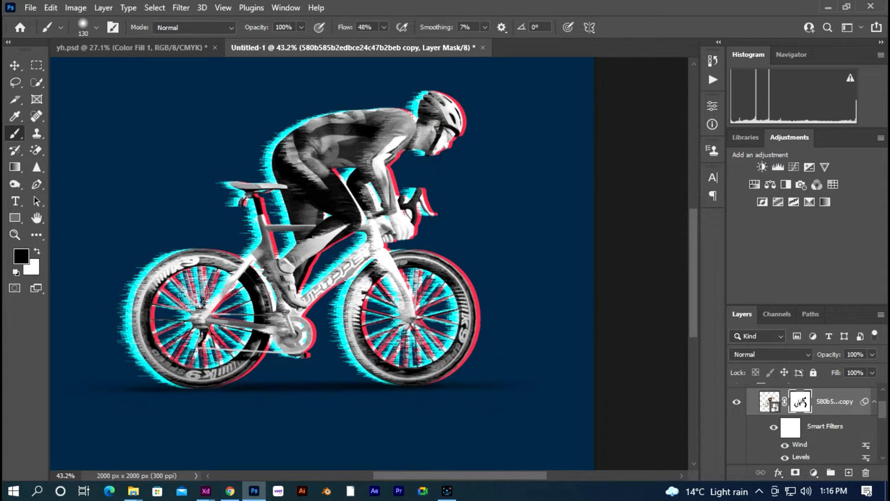
left_click_drag(221, 315, 228, 308)
mouse_move(425, 311)
left_mouse_down()
mouse_move(452, 334)
mouse_move(437, 296)
left_mouse_up()
scroll(516, 347, "down", 4)
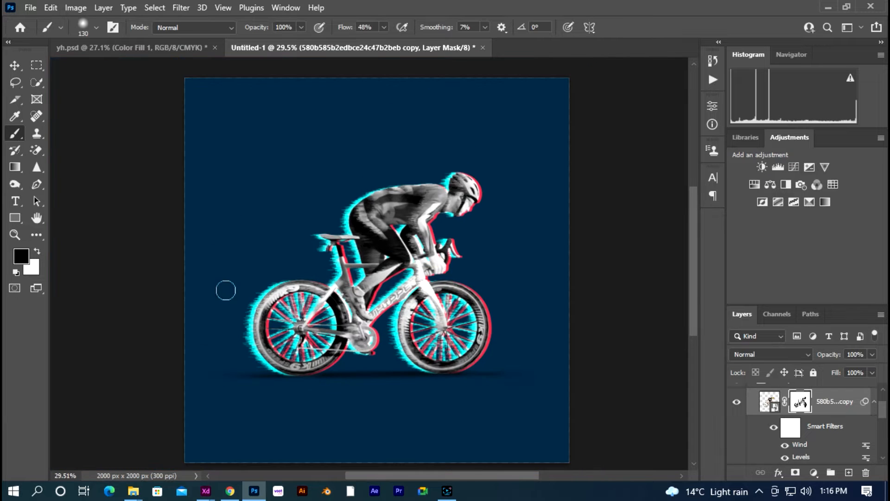
Step: Deselect all layers and add the text GLITCH EFFECT in the empty area above and behind the cyclist
left_click(19, 66)
left_click(141, 173)
scroll(321, 285, "down", 5)
scroll(371, 307, "up", 4)
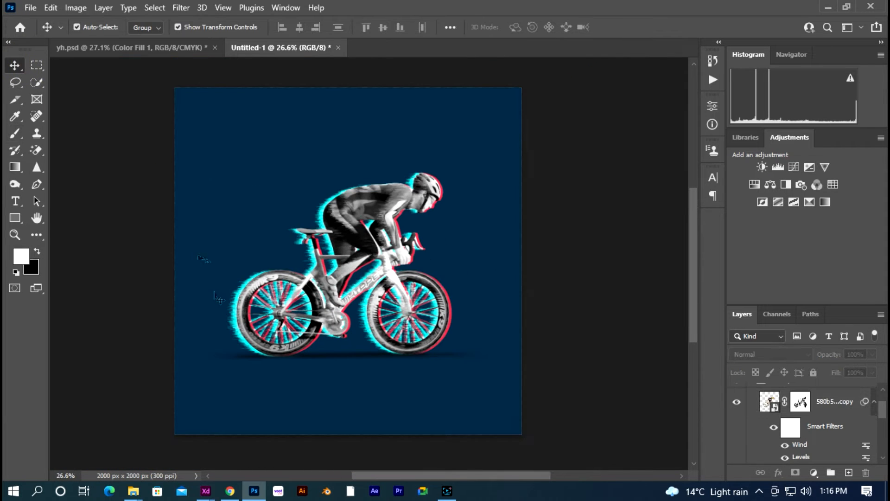
left_click(15, 200)
left_click(204, 169)
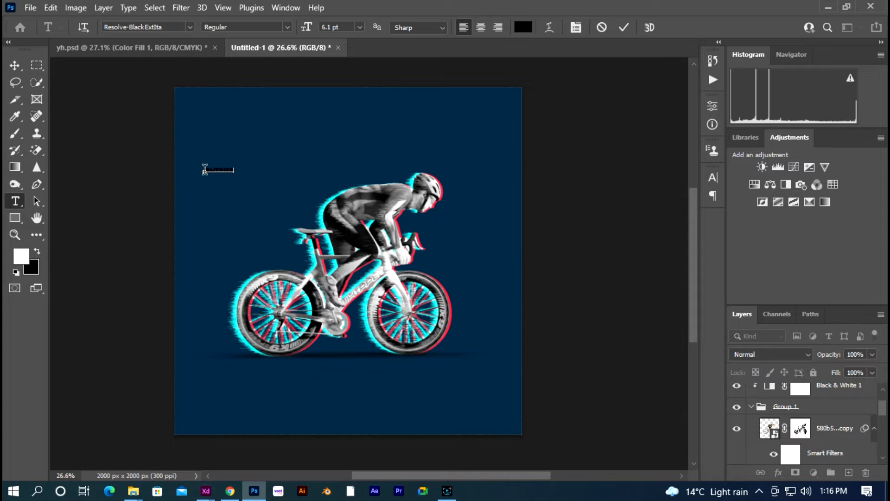
Step: Enlarge the text to 29.86 pt and break it so that GLITCH and EFFECT sit on separate lines
left_click(13, 69)
left_click_drag(253, 174, 446, 264)
key("Return")
left_click(16, 203)
left_click(315, 160)
key("Return")
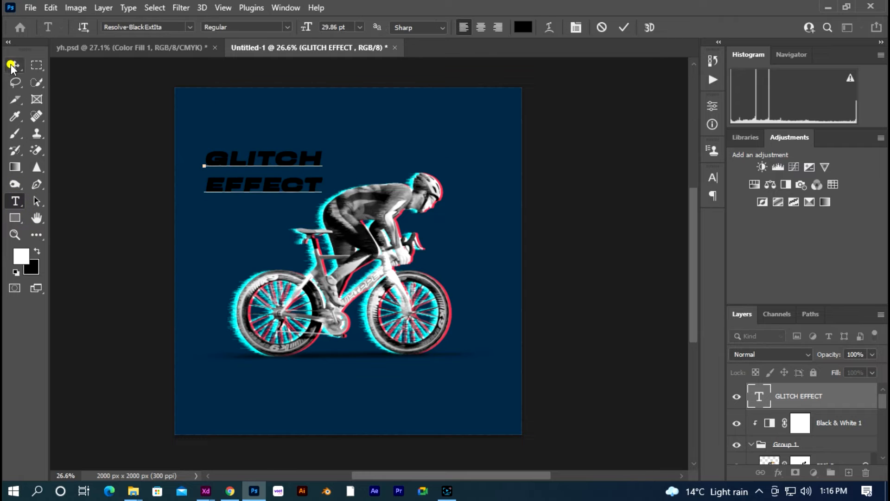
Step: Collapse Group 1 and enlarge the GLITCH EFFECT text to 80.67 pt across the upper part of the canvas
left_click(15, 66)
left_click(821, 421)
left_click(752, 444)
left_click(825, 426)
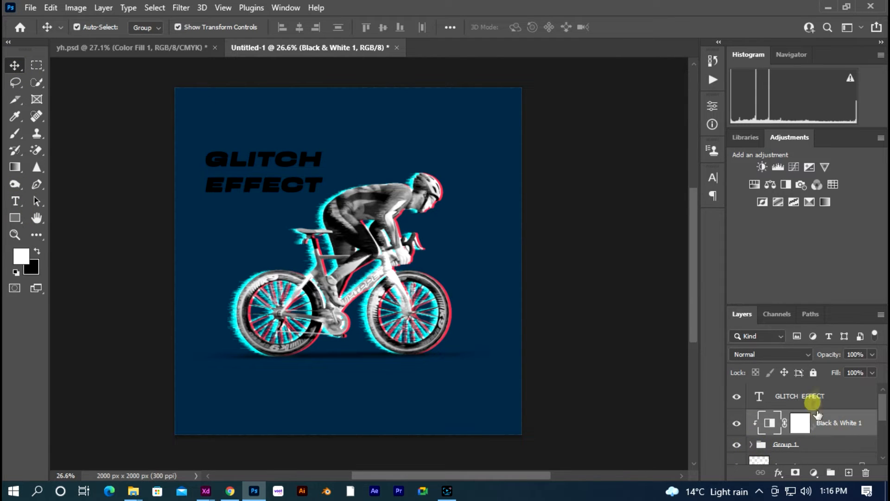
left_click(813, 400)
left_click_drag(326, 191, 433, 261)
left_click_drag(314, 119, 399, 184)
key("Return")
Step: Set the text's kerning to Optical and its colour to white (ffffff)
left_click(713, 177)
left_click(619, 225)
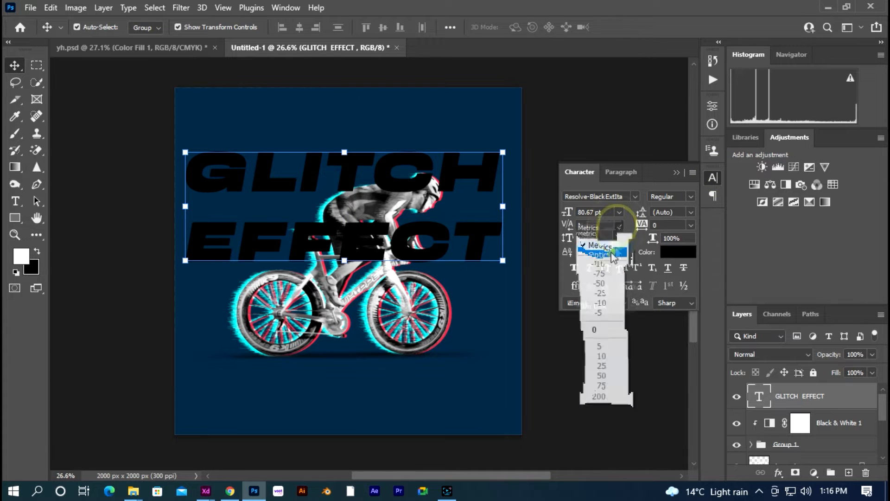
left_click(591, 242)
left_click(666, 254)
left_click(541, 92)
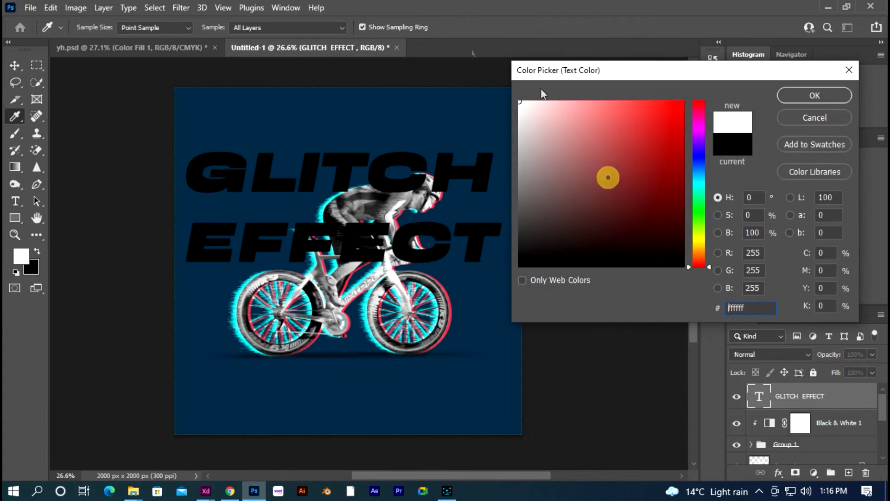
left_click(815, 94)
Step: Set the text layer's fill to 0% and add a Stroke layer style to it
key("shift+0")
key("shift+0")
left_click(779, 472)
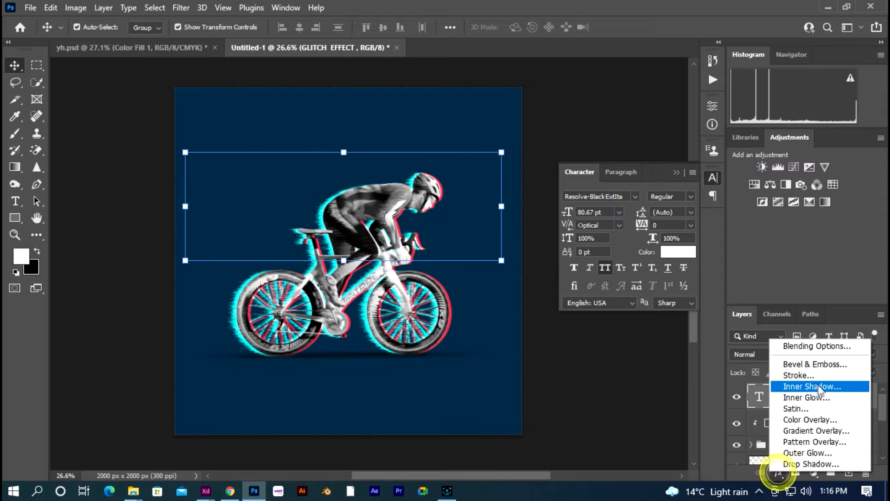
left_click(798, 388)
left_click_drag(586, 107, 637, 103)
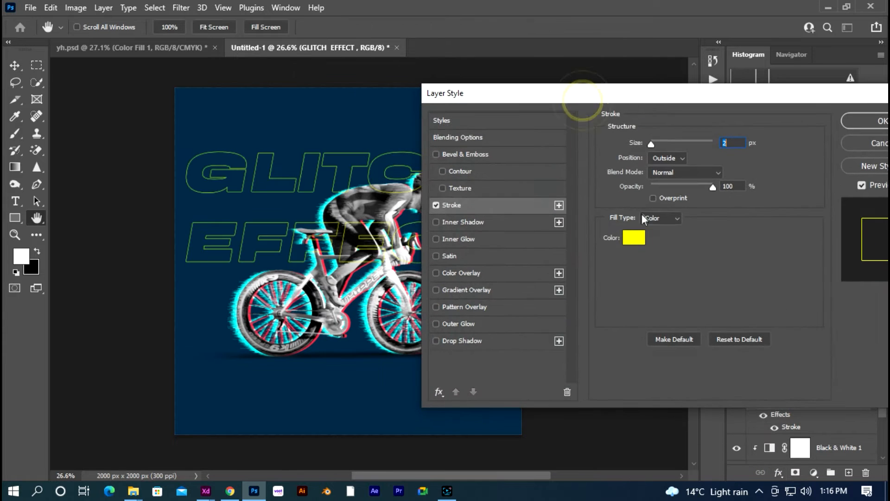
Step: Make the text's stroke white and reduce its size by one pixel
left_click(634, 237)
left_click(523, 102)
left_click(819, 95)
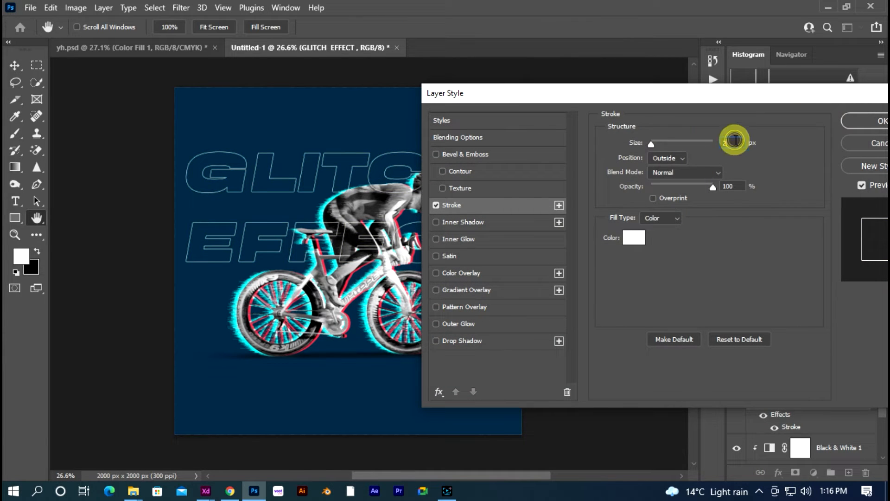
key("Down")
left_click(872, 120)
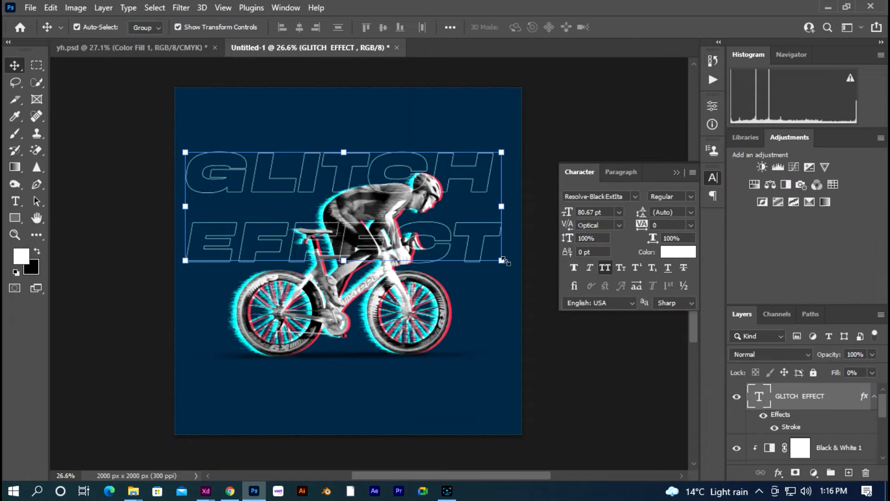
Step: Move the GLITCH EFFECT layer below Layer 1 and enlarge the outlined text to 114.54 pt, past both canvas sides
left_click(505, 260)
left_click_drag(507, 346, 533, 375)
key("Return")
key("ctrl+shift+alt+n")
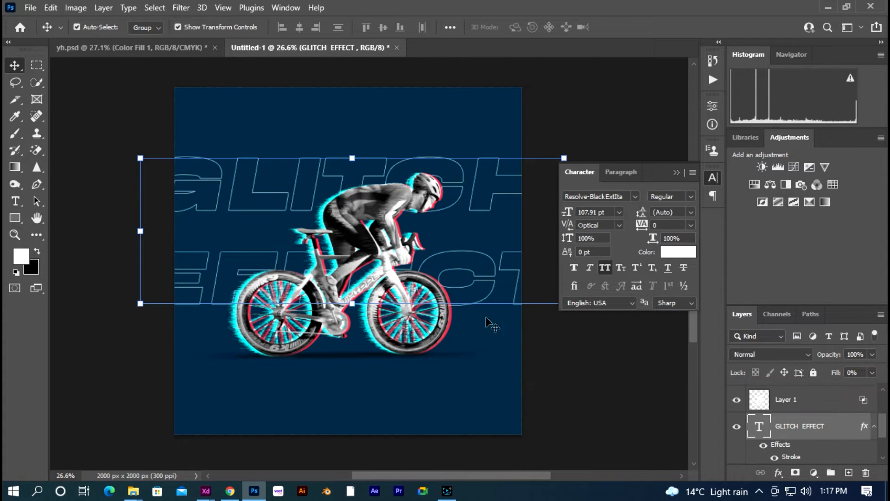
key("ctrl+t")
left_click_drag(353, 424, 394, 377)
key("Return")
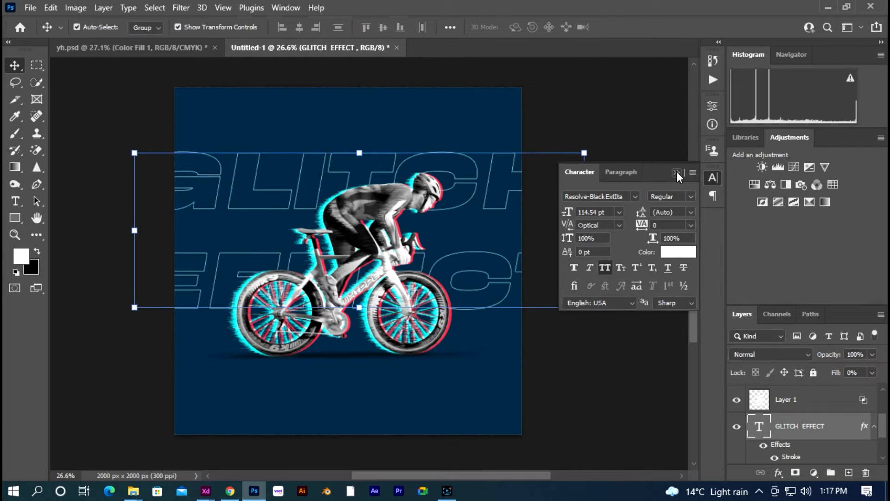
Step: Set the outlined GLITCH EFFECT text's leading to 120 pt and recentre its two lines vertically behind the cyclist
left_click(679, 223)
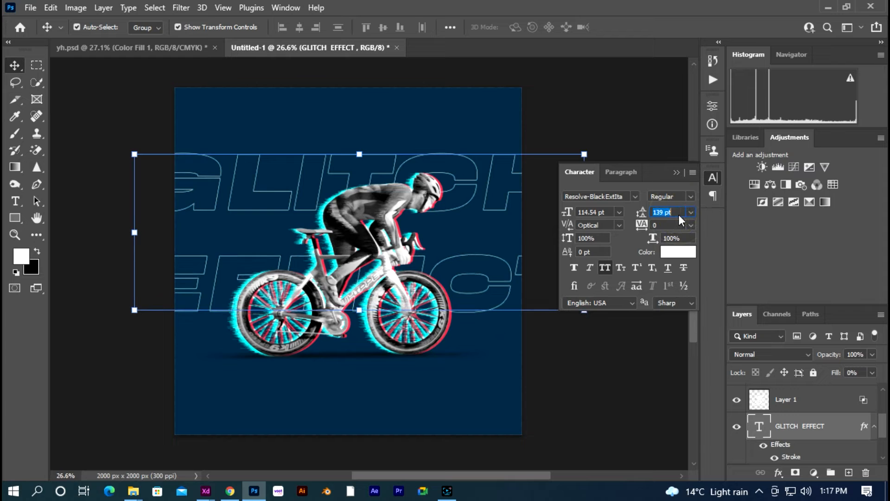
left_click_drag(641, 212, 626, 215)
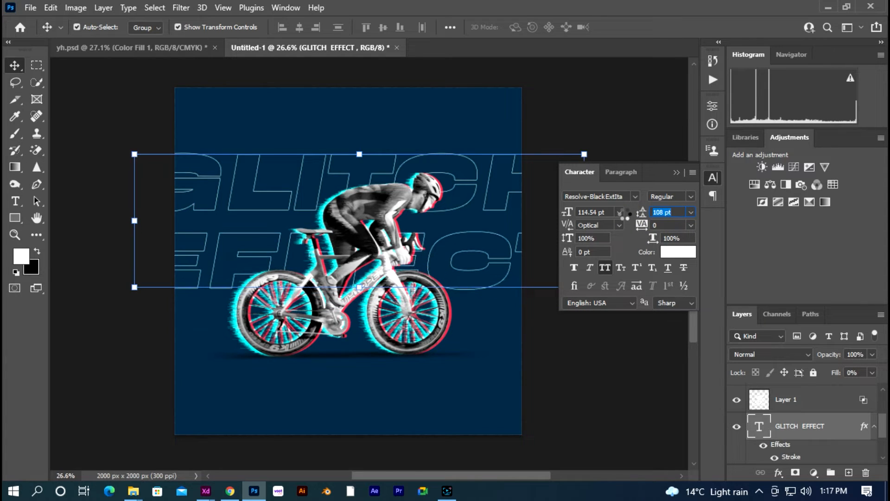
left_click(610, 344)
left_click_drag(463, 266, 469, 289)
left_click(570, 397)
left_click_drag(468, 290, 465, 295)
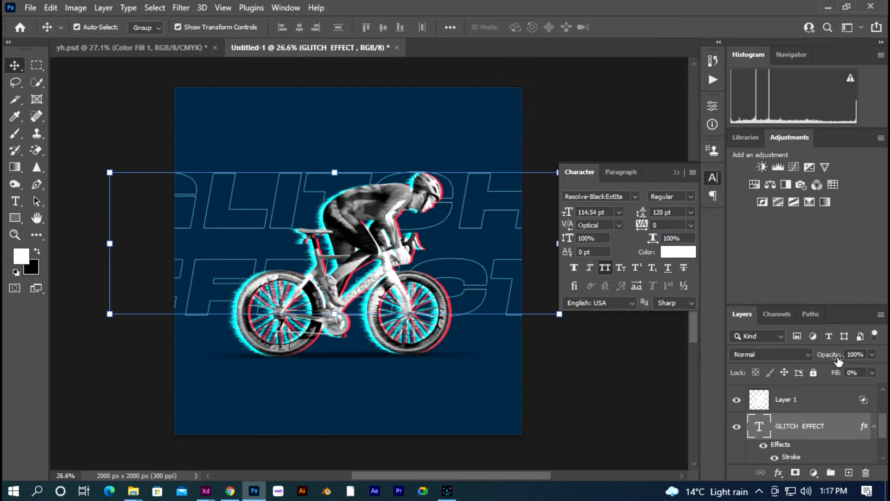
Step: Lower the outlined text layer's opacity to 59% and move the text slightly up and to the right
left_click(598, 370)
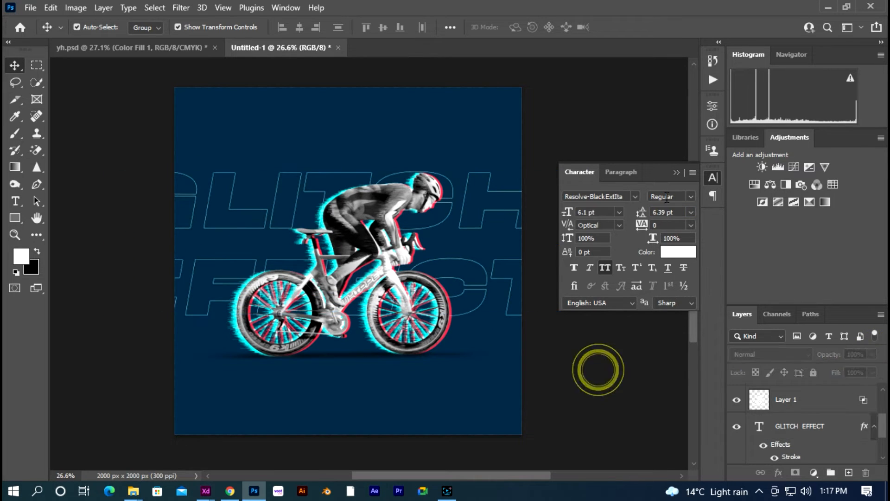
left_click(678, 173)
left_click_drag(481, 207, 485, 193)
left_click(579, 369)
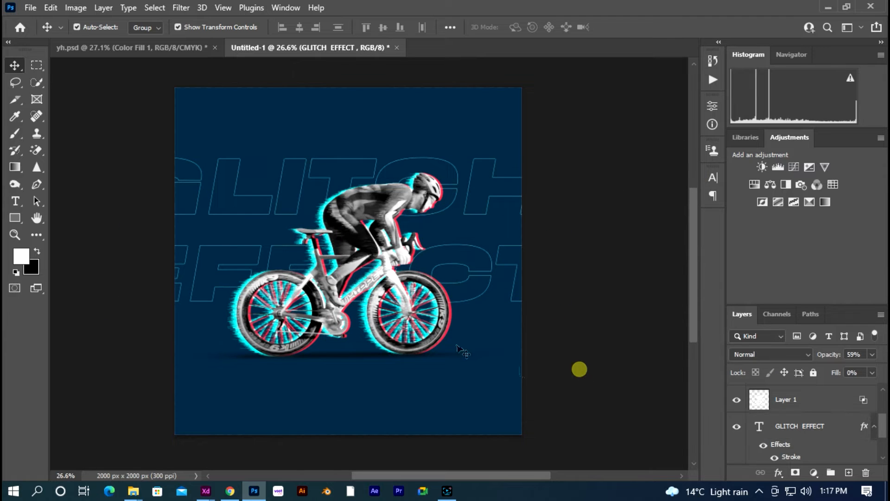
Step: Group all the cyclist layers, including Layer 1 and Layer 1 copy, into one group above the text and adjust its position slightly
left_click(412, 310)
scroll(801, 422, "down", 1)
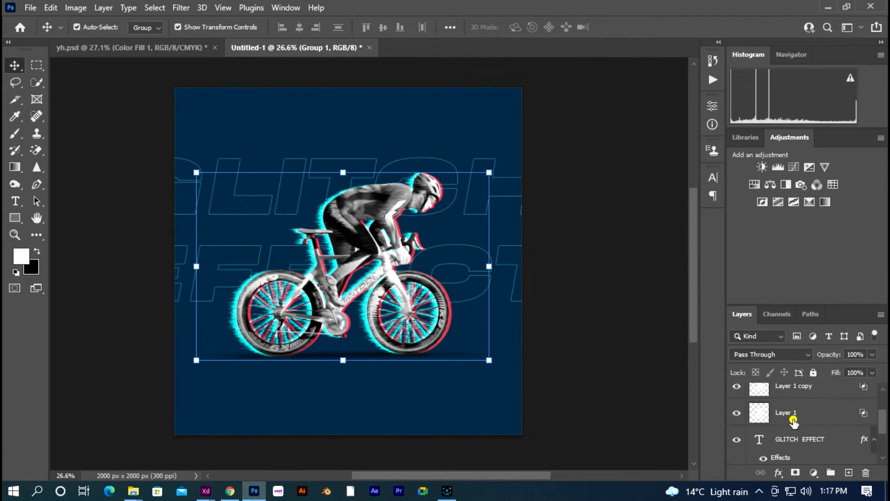
key("ctrl+g")
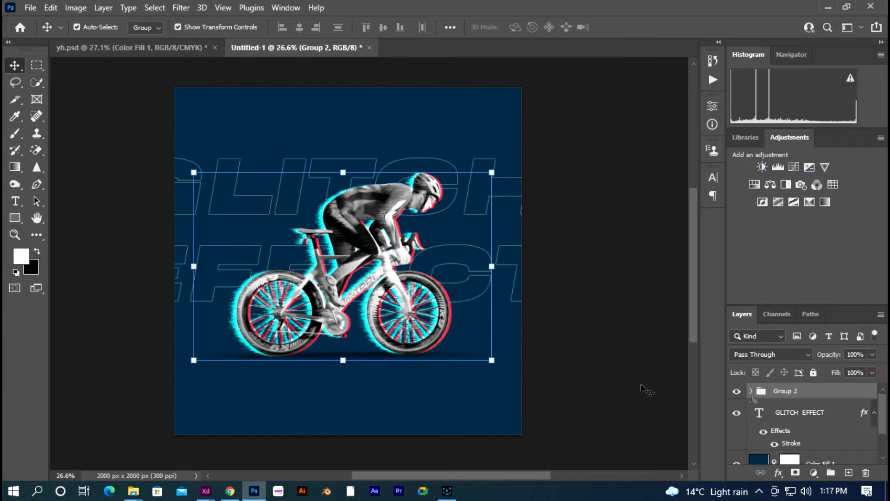
left_click_drag(361, 294, 363, 293)
left_click(581, 378)
scroll(459, 361, "down", 1)
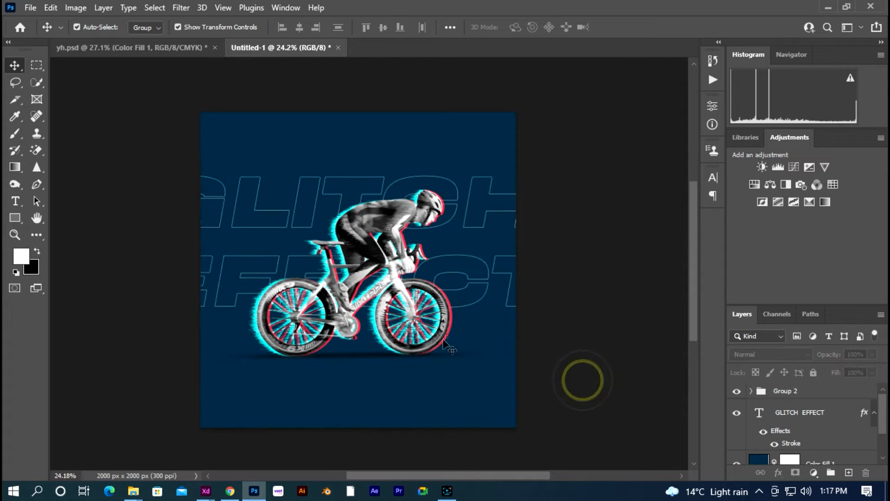
Step: Place the grunge-distressed-texture_1102-1279 image from the New folder window into the poster document
scroll(428, 298, "up", 2)
mouse_move(133, 490)
left_click(110, 452)
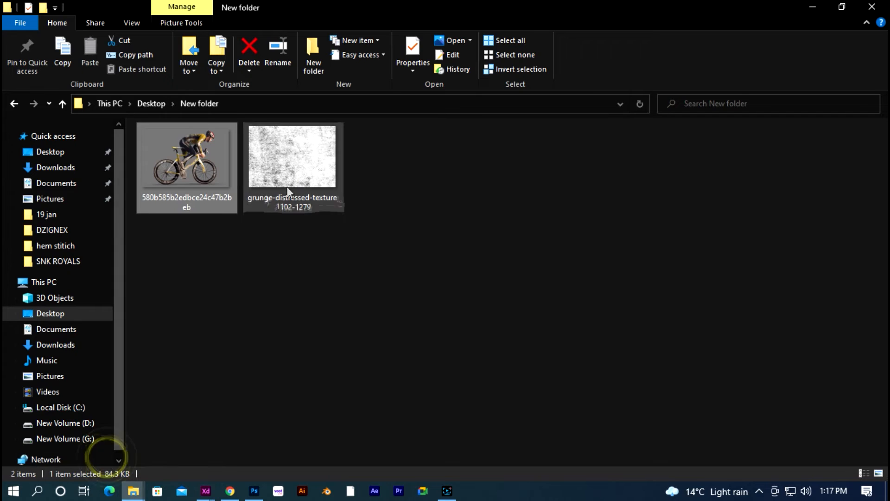
left_click_drag(287, 187, 363, 269)
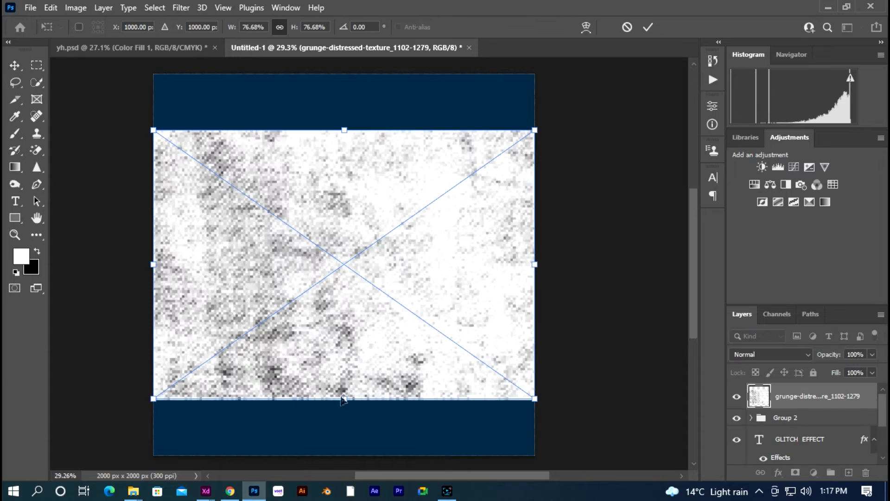
Step: Scale the grunge texture to 108.60% so it covers the canvas, and set its blend mode to Soft Light
left_click_drag(344, 398, 344, 454)
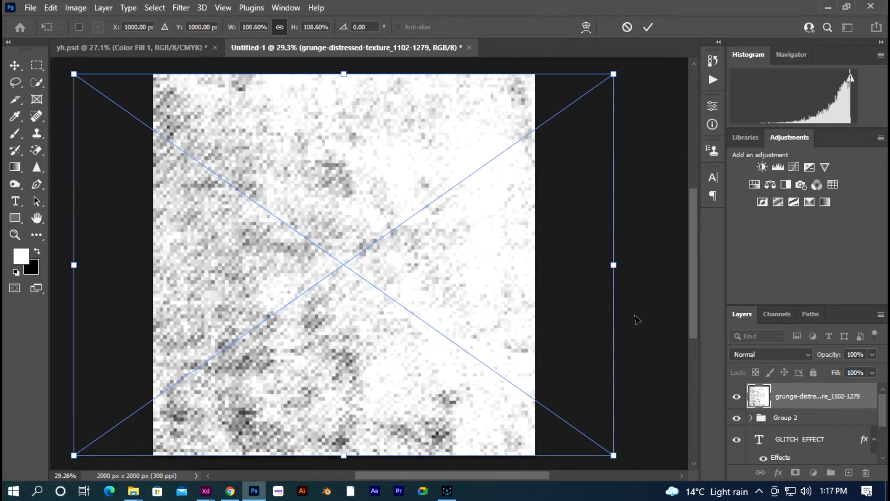
key("Return")
left_click(770, 354)
left_click(756, 323)
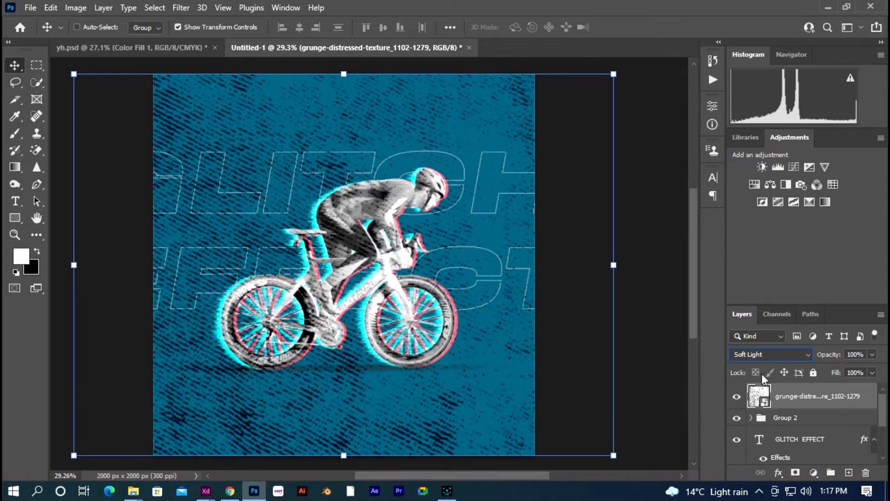
Step: Move the grunge texture layer directly above Color Fill 1 and lower its opacity to 13%
key("ctrl+bracketleft")
key("ctrl+bracketleft")
key("ctrl+bracketleft")
key("ctrl+bracketright")
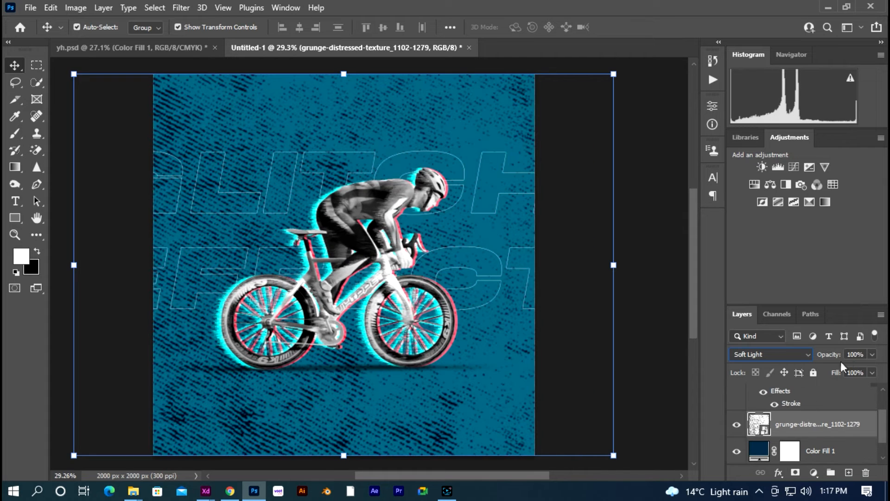
left_click_drag(836, 369, 825, 369)
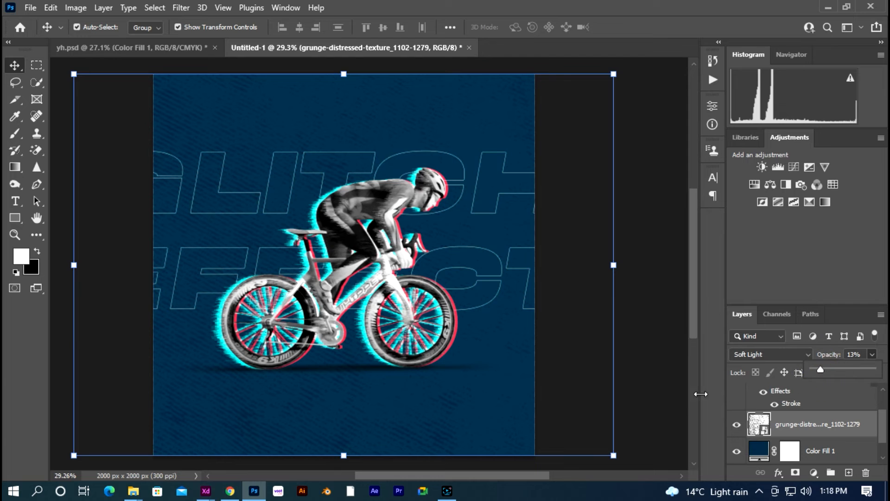
left_click(678, 392)
Step: Add the small white two-line text "glotch effect" in the upper-left area of the canvas, above the cyclist
left_click(15, 199)
left_click(210, 123)
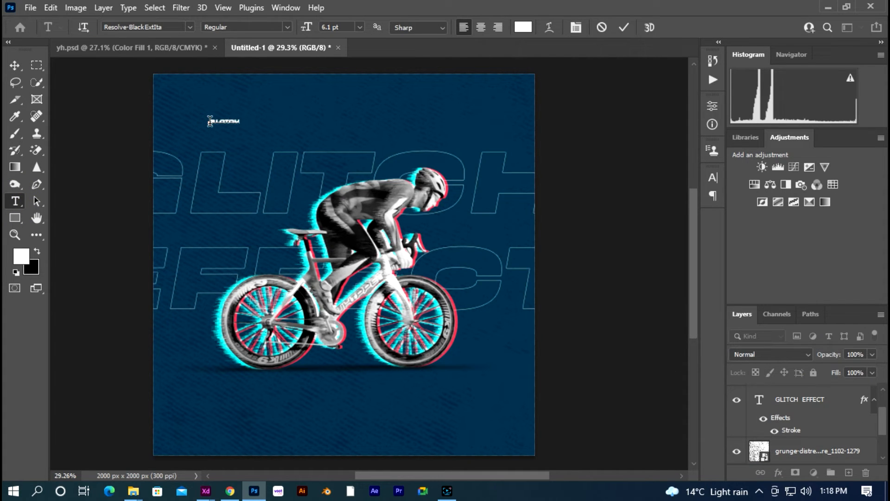
left_click(15, 64)
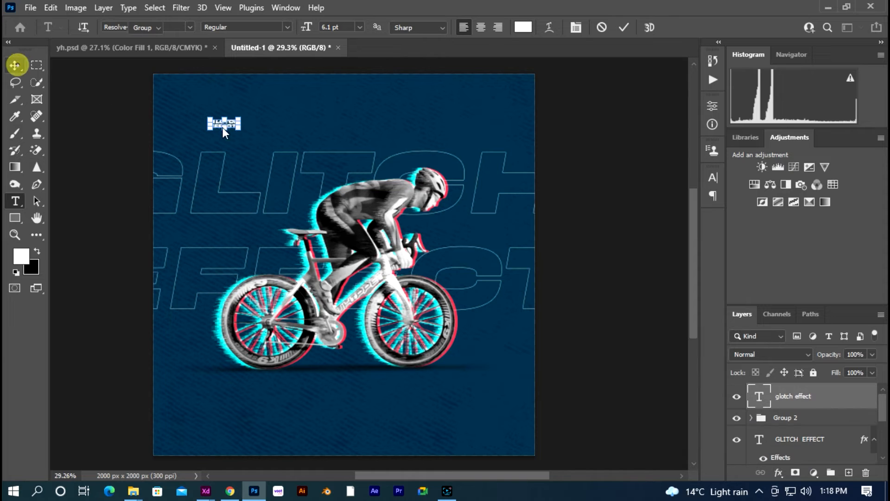
Step: Scale the small title text up to 466.88%, keeping it above the cyclist's back
left_click(244, 132)
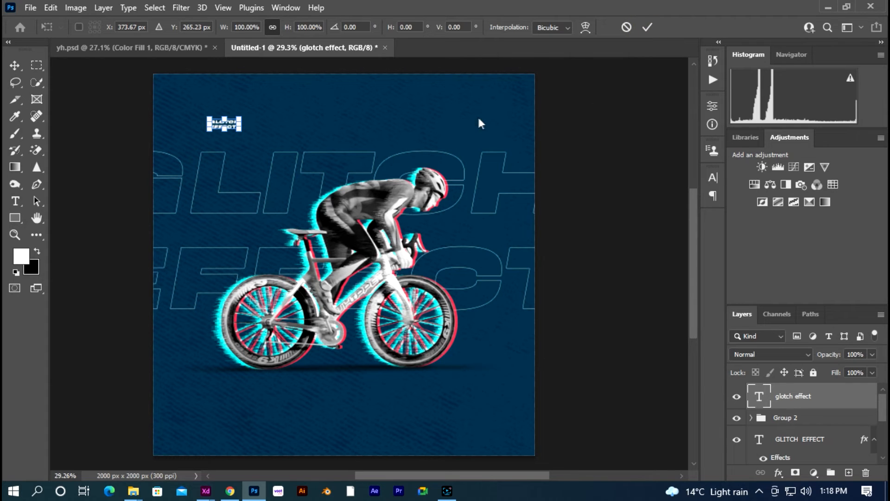
left_click(447, 491)
left_click(254, 490)
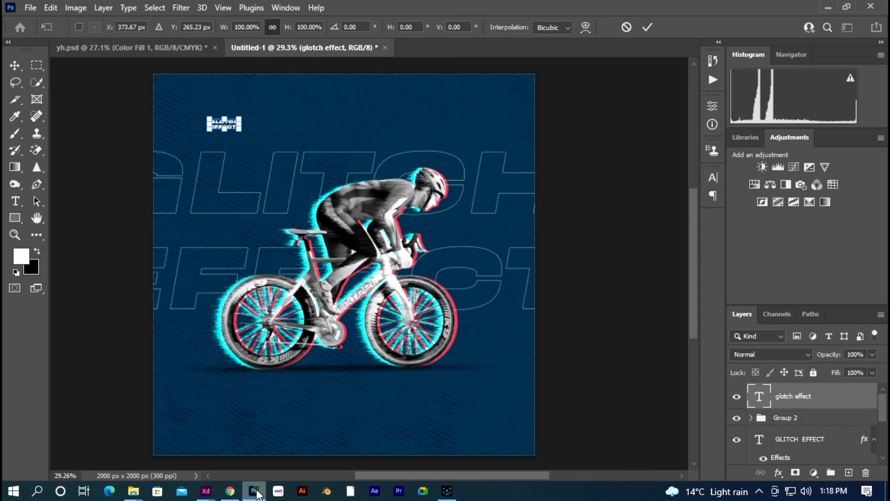
left_click(242, 130)
left_click_drag(242, 130, 335, 161)
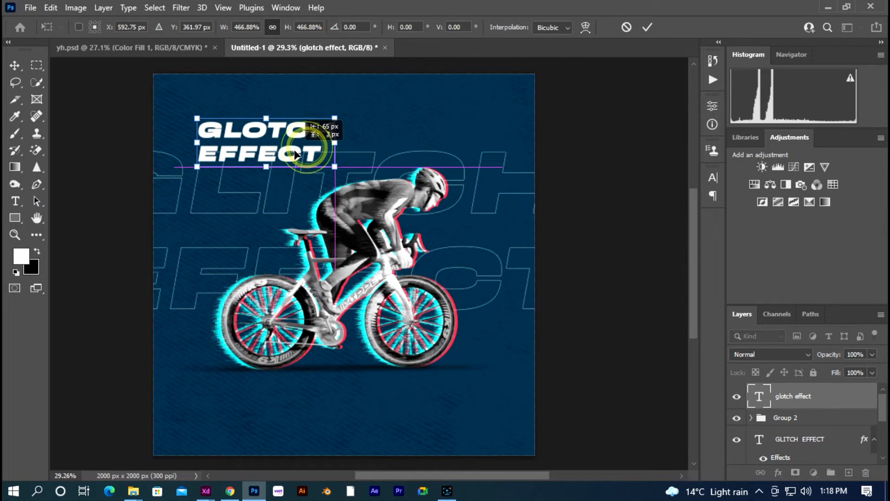
key("Return")
Step: Correct the title's first word from "glotch" to "glitch"
left_click(19, 201)
left_click(276, 132)
key("BackSpace")
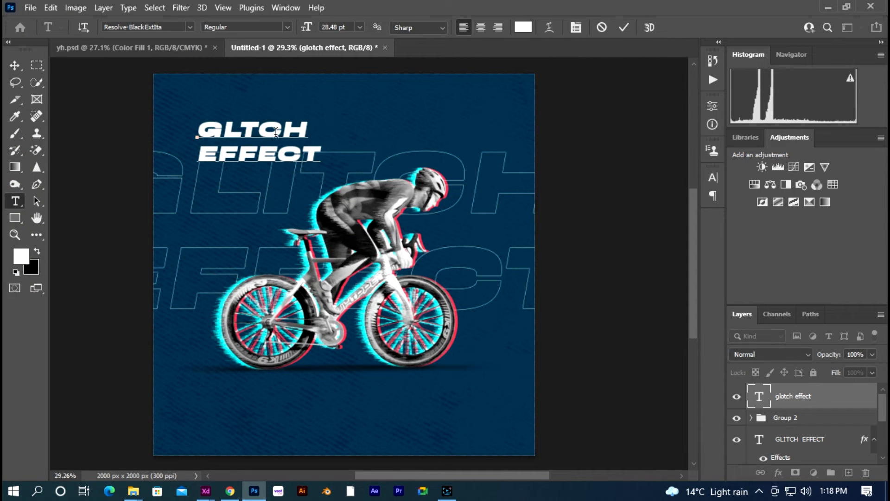
left_click(16, 67)
Step: Indent the title's second line with spaces so EFFECT starts to the right of GLITCH's first letter
left_click(13, 187)
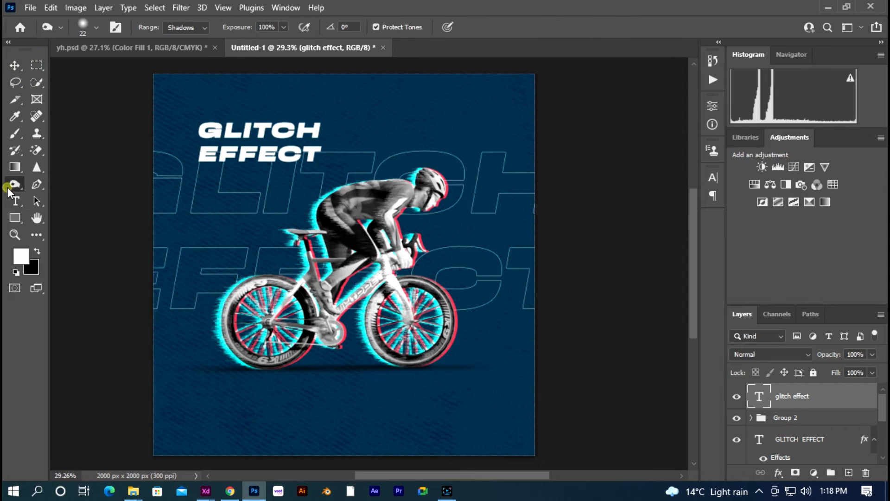
left_click(16, 200)
left_click(202, 155)
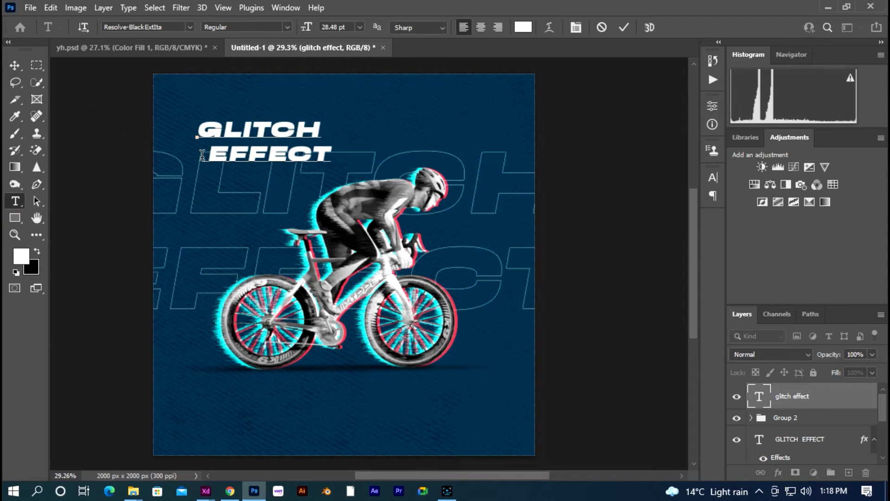
left_click(16, 66)
Step: Scale the title to 107.53% and move it slightly up and left above the cyclist's back
left_click_drag(79, 123, 263, 168)
left_click_drag(346, 171, 357, 176)
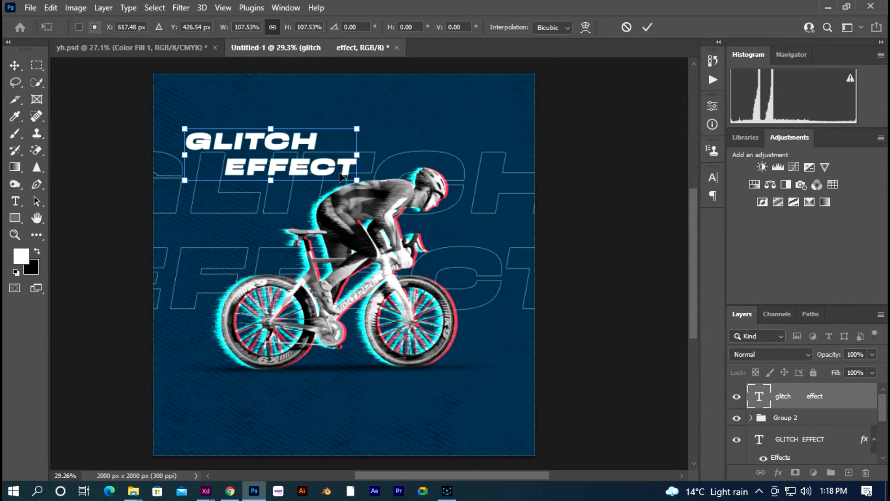
key("Return")
key("shift+Up")
key("shift+Up")
key("shift+Up")
key("shift+Left")
key("shift+Left")
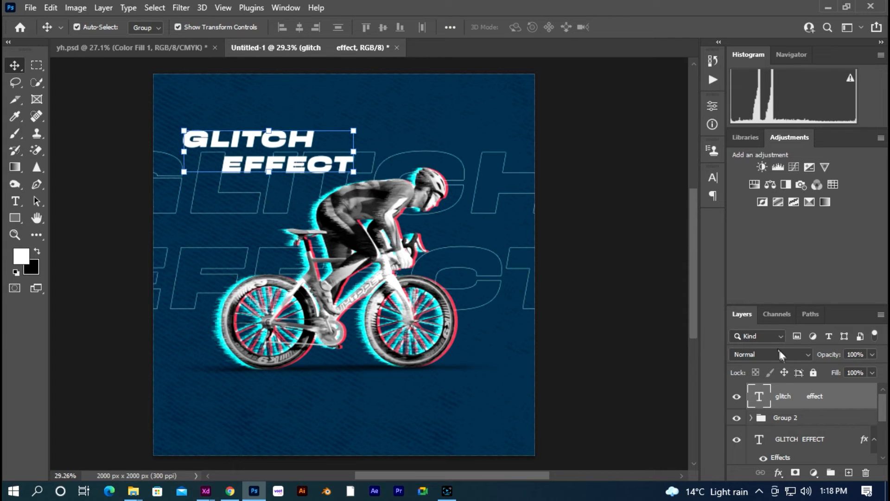
Step: Duplicate the title text layer and hide the upper copy
key("ctrl+j")
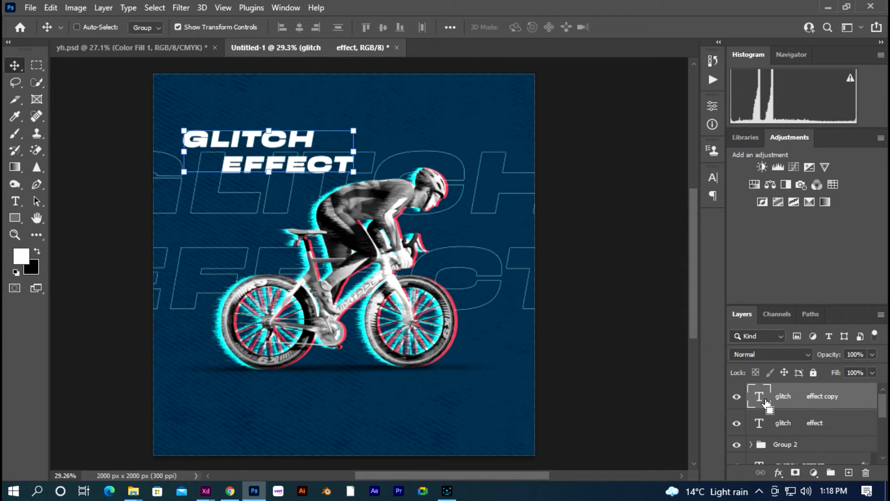
left_click(713, 177)
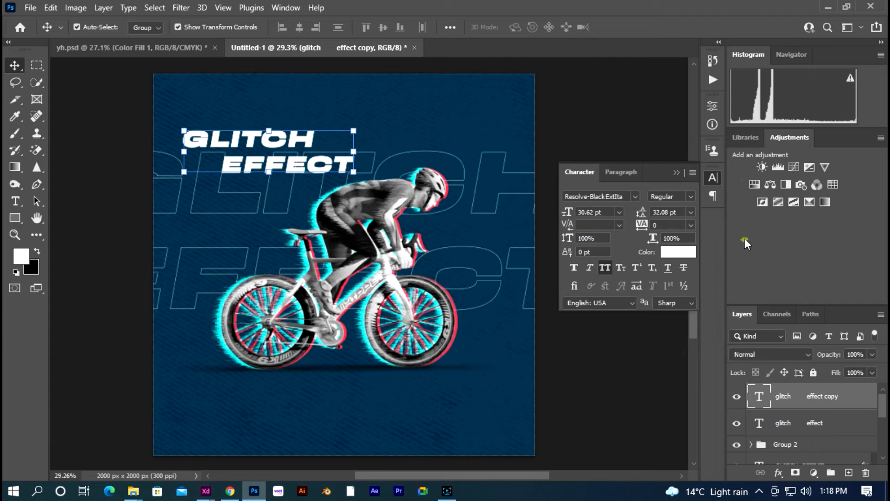
left_click(770, 354)
left_click(678, 345)
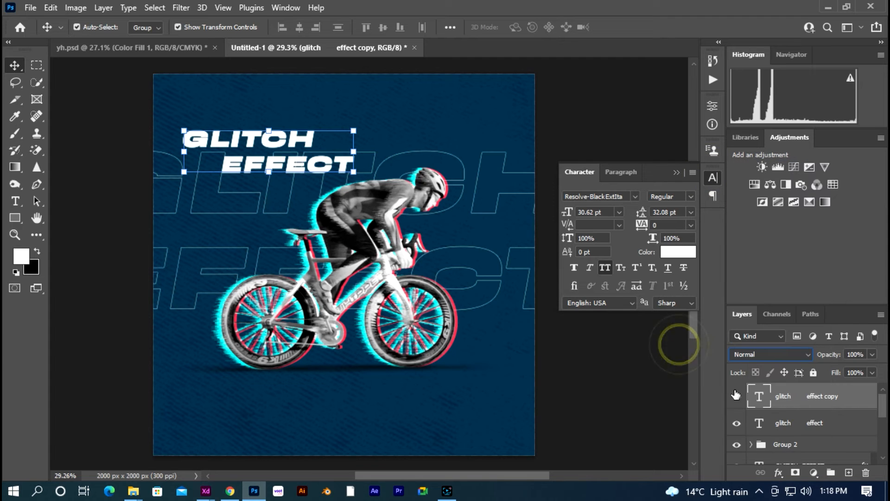
left_click(736, 395)
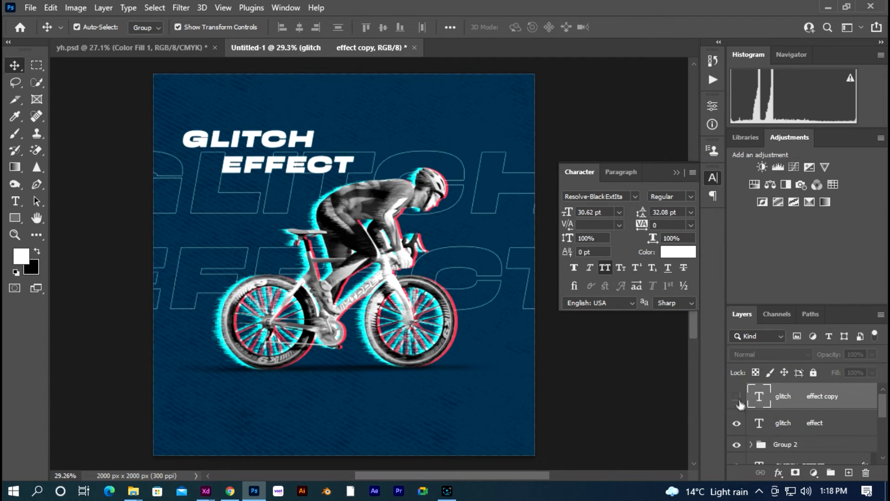
Step: Set the original title layer's blend mode to Soft Light and duplicate it
left_click(763, 354)
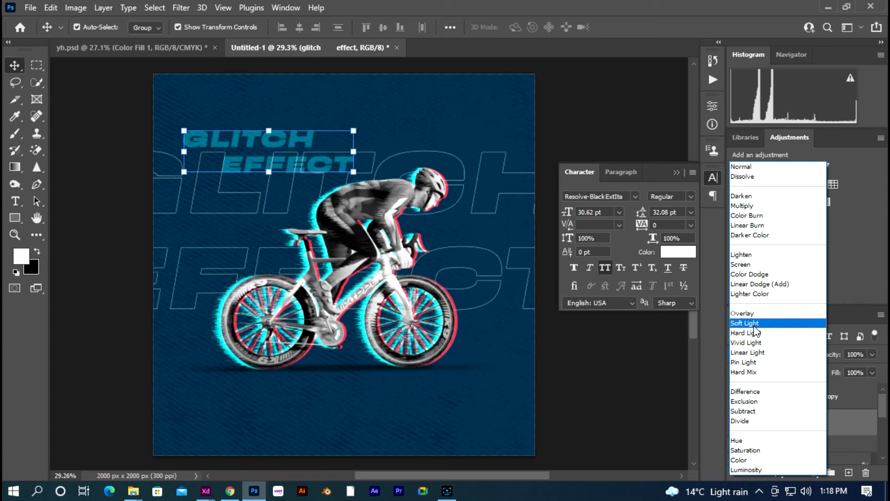
left_click(754, 324)
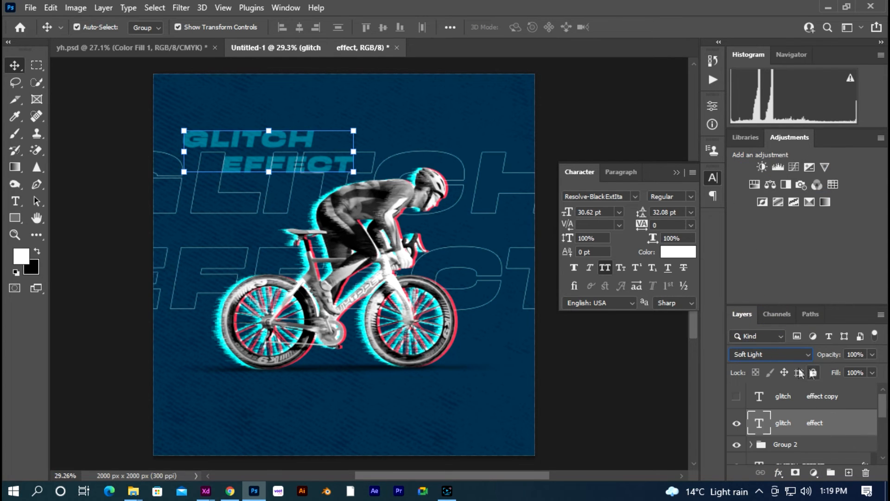
key("ctrl+j")
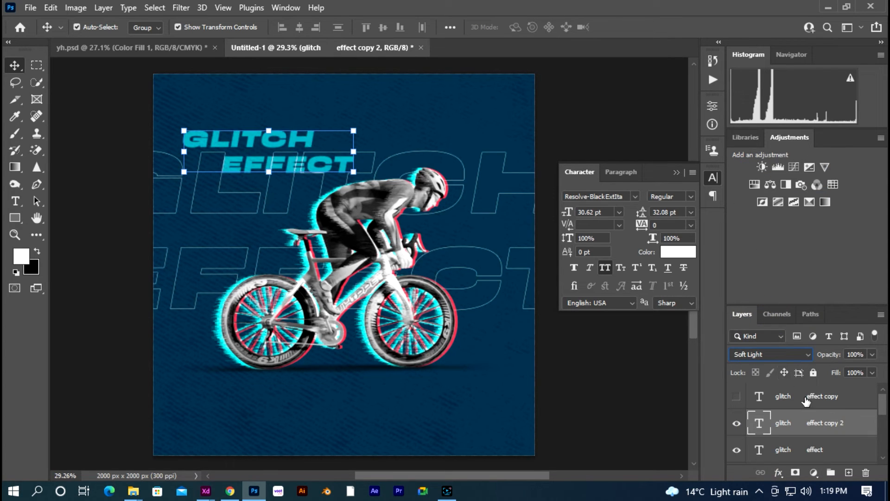
Step: Show the topmost title copy again and keep its blend mode at Normal after trying other modes
left_click(737, 397)
left_click(759, 397)
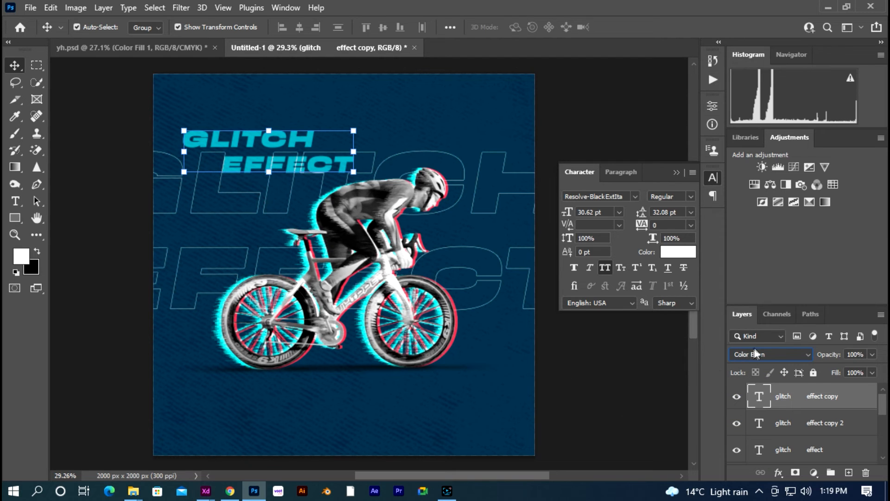
scroll(755, 352, "up", 3)
left_click(775, 351)
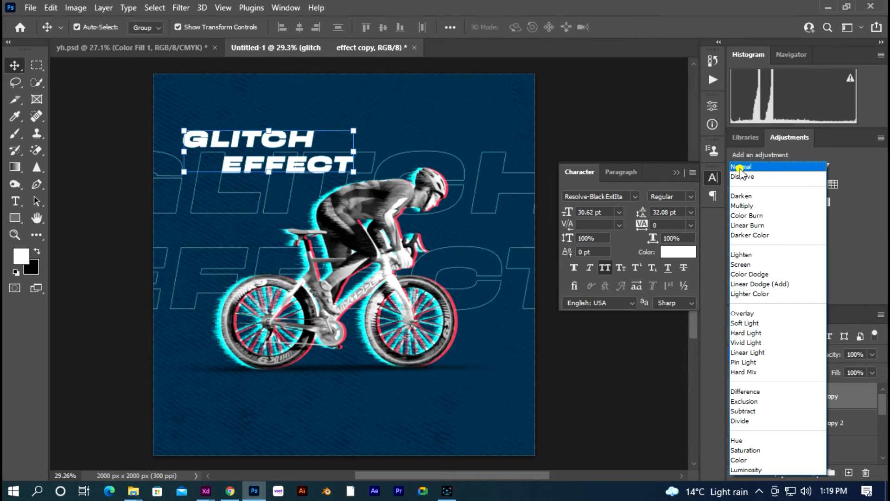
left_click(741, 167)
Step: Offset the white title copy slightly up and right from the Soft Light copies beneath it
left_click(564, 381)
key("ctrl+z")
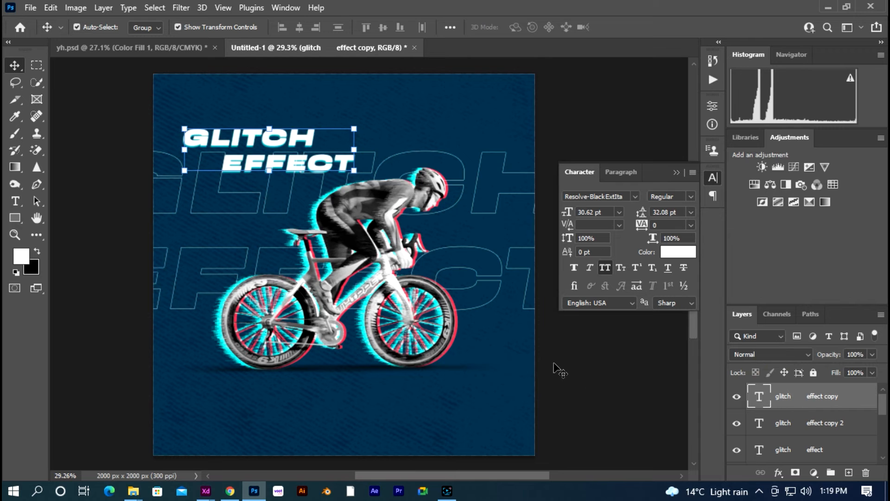
left_click(592, 390)
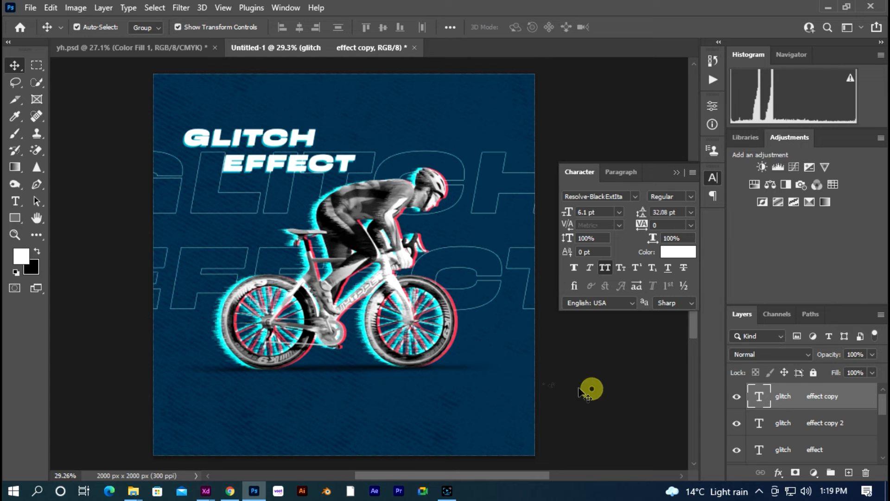
left_click(800, 451)
left_click(616, 398)
scroll(292, 132, "up", 5)
scroll(290, 165, "down", 2)
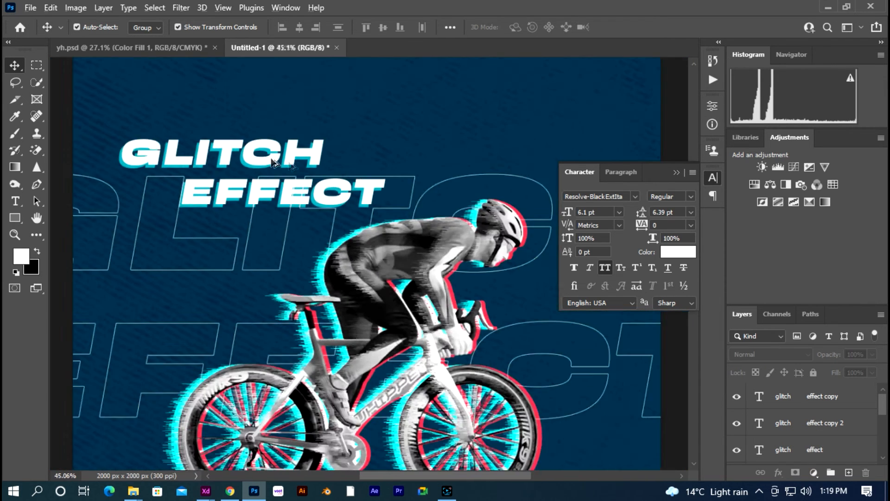
scroll(302, 170, "down", 3)
scroll(305, 287, "up", 2)
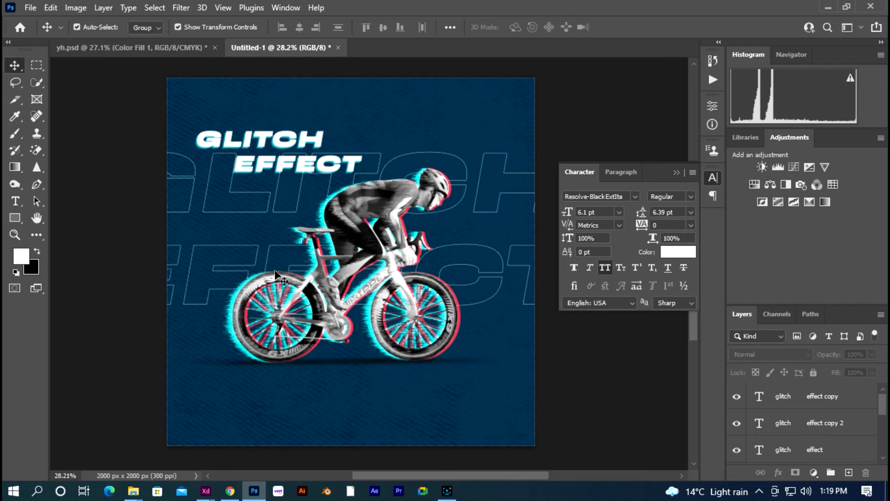
Step: Add a Levels adjustment layer above the title layers with black input 5 and white input 228
left_click(779, 168)
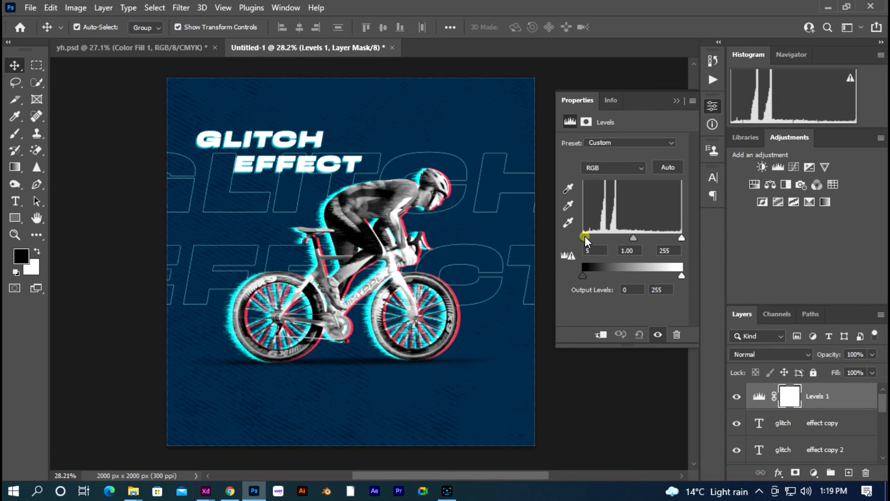
left_click_drag(584, 237, 586, 236)
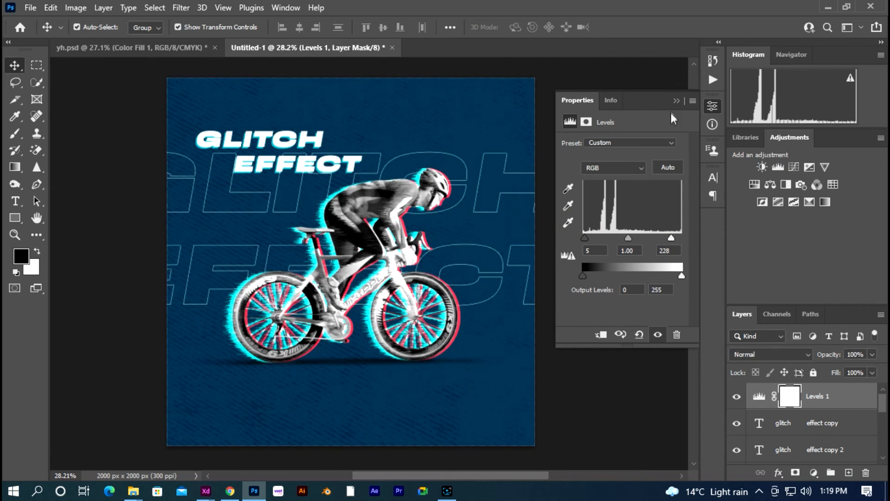
left_click(677, 100)
left_click(603, 326)
Step: Move the title, outlined background text and cyclist slightly down together, keeping the background texture covering the canvas's upper edge
scroll(254, 296, "down", 2)
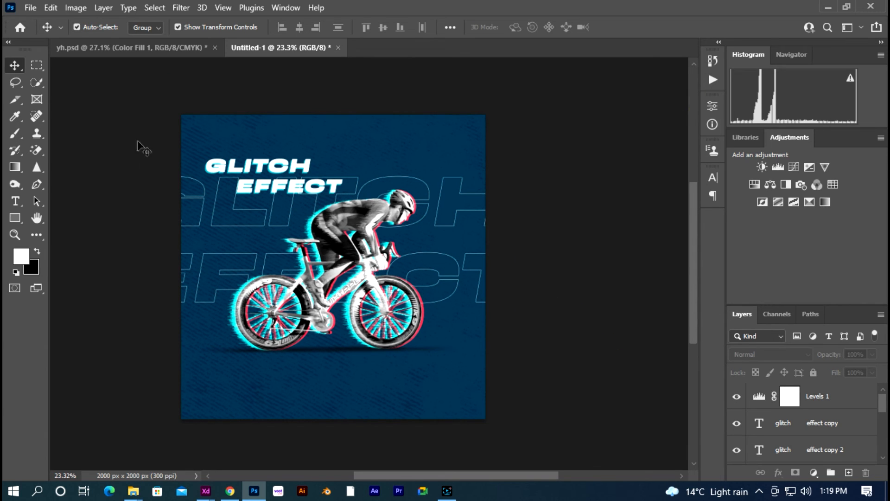
left_click_drag(138, 141, 358, 304)
left_click(618, 333)
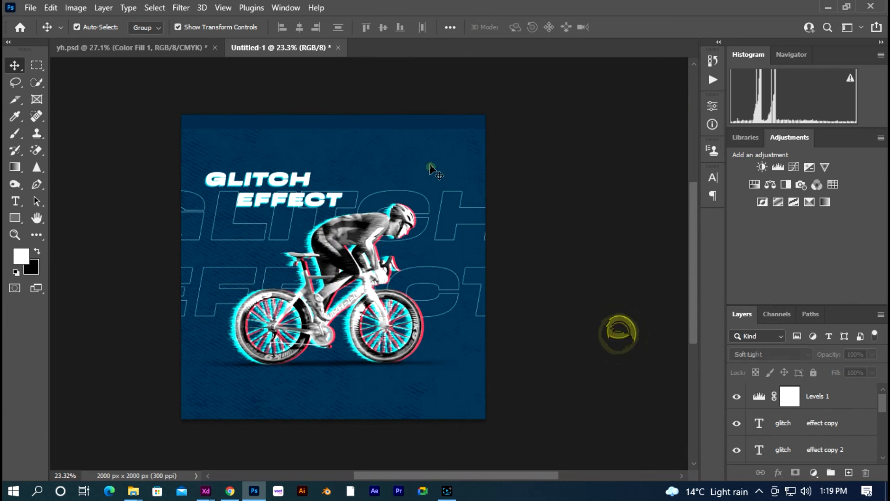
left_click(432, 170)
left_click(653, 340)
Step: Group the three small GLITCH EFFECT title text layers and nudge the grouped title slightly up
left_click(264, 185)
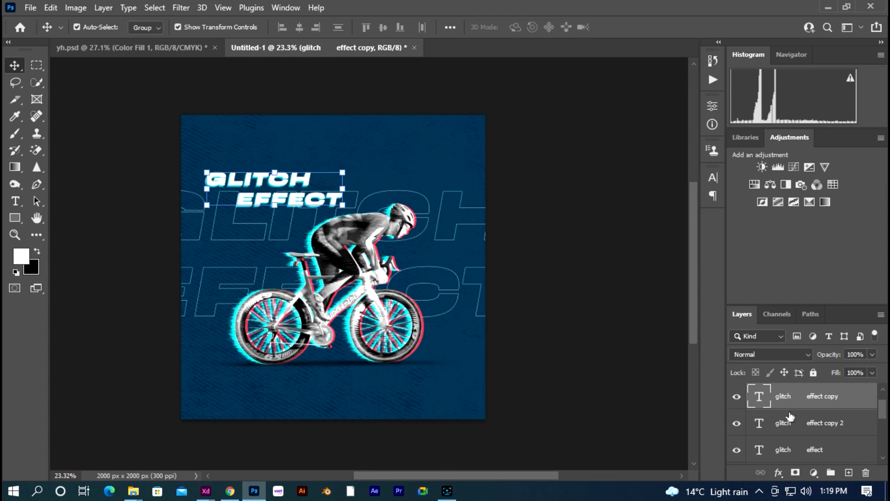
left_click(820, 452, "shift")
key("ctrl+g")
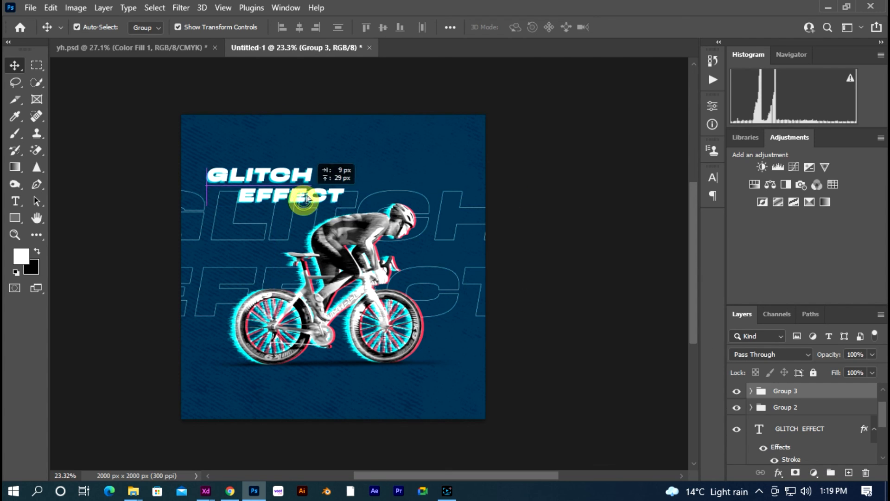
Step: Scale the outlined GLITCH EFFECT background text to about 115% and reposition it behind the cyclist
left_click(438, 223)
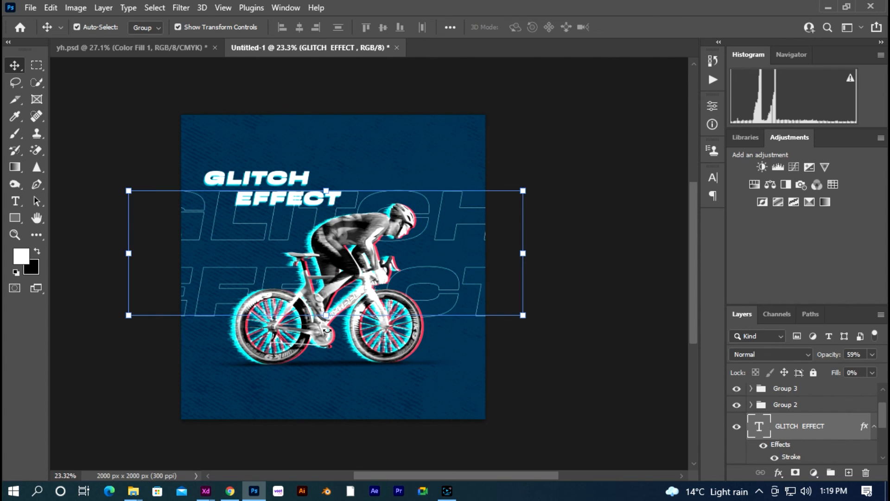
left_click_drag(327, 317, 329, 341)
left_click_drag(330, 433, 330, 467)
left_click_drag(344, 402, 354, 371)
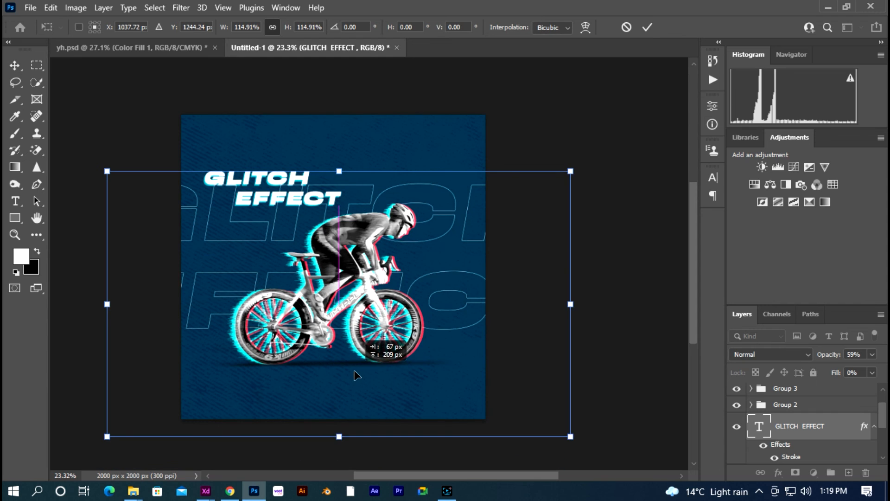
key("Return")
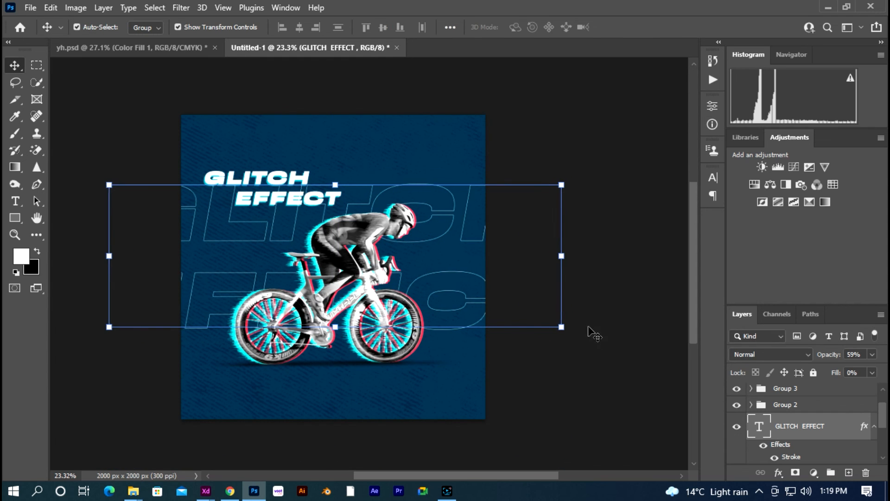
Step: Open the outlined background text for editing at its EFFECT line
key("t")
left_click(212, 294)
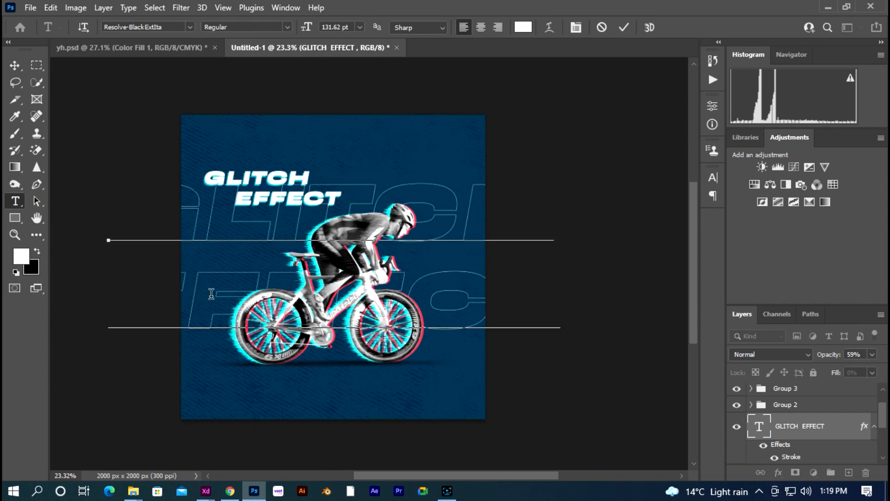